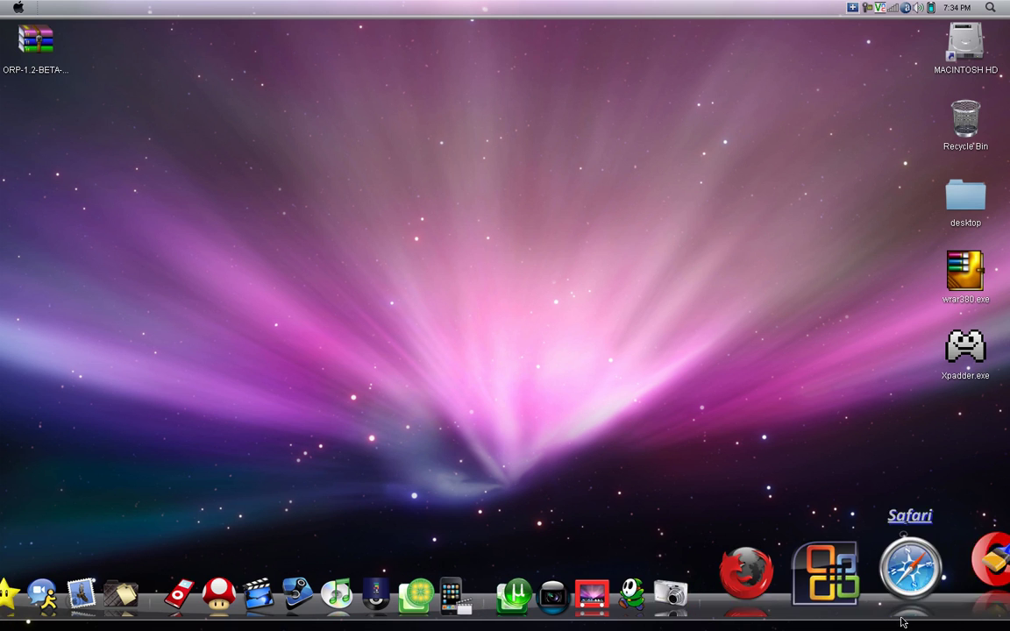
left_click(825, 570)
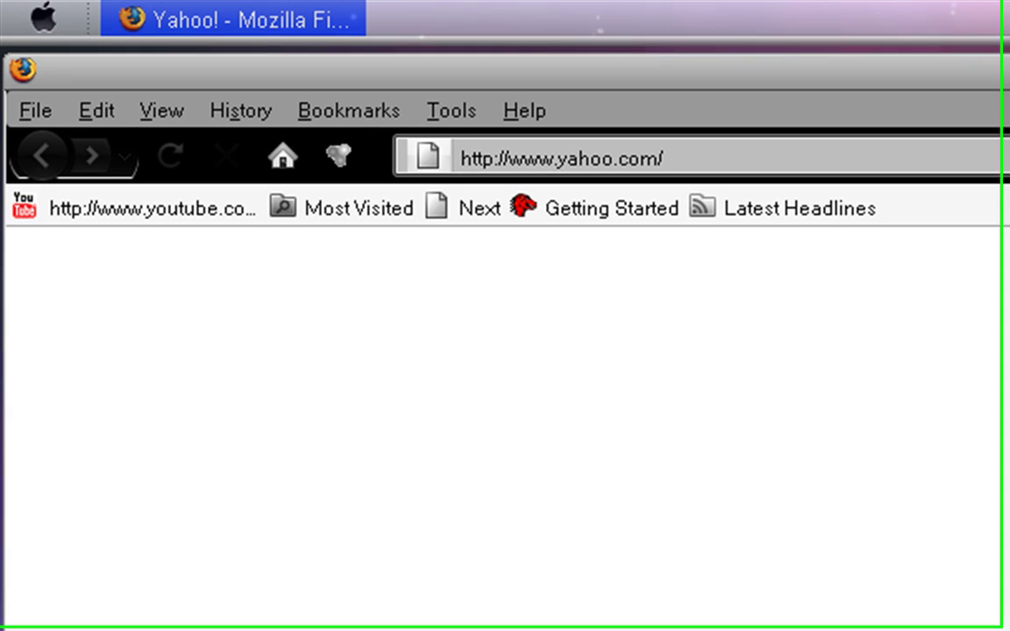
left_click(619, 158)
type("ww.")
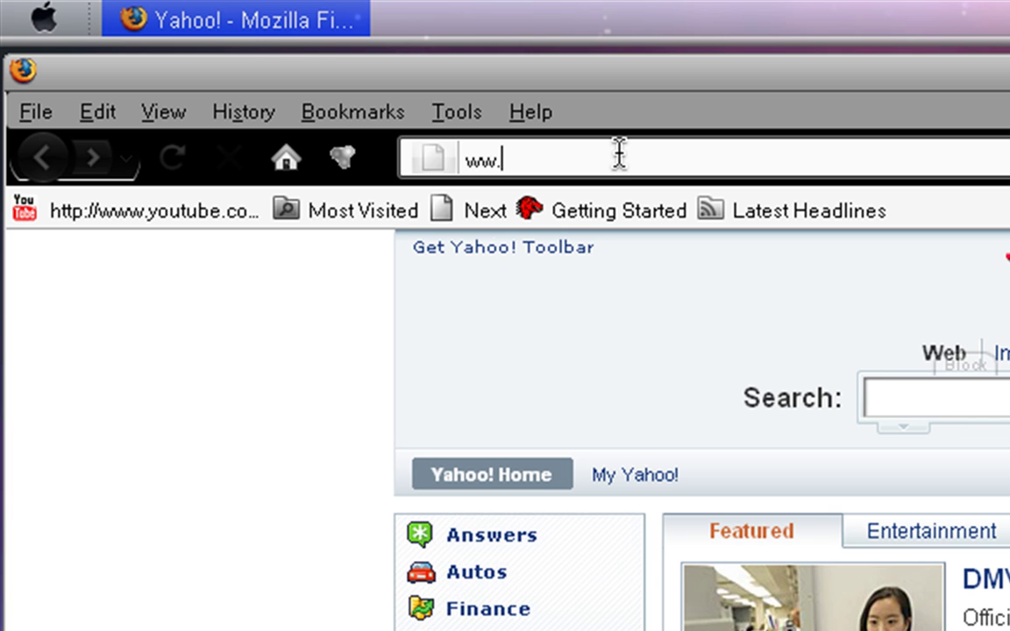
key("BackSpace")
type("w.ps3-hacks.co")
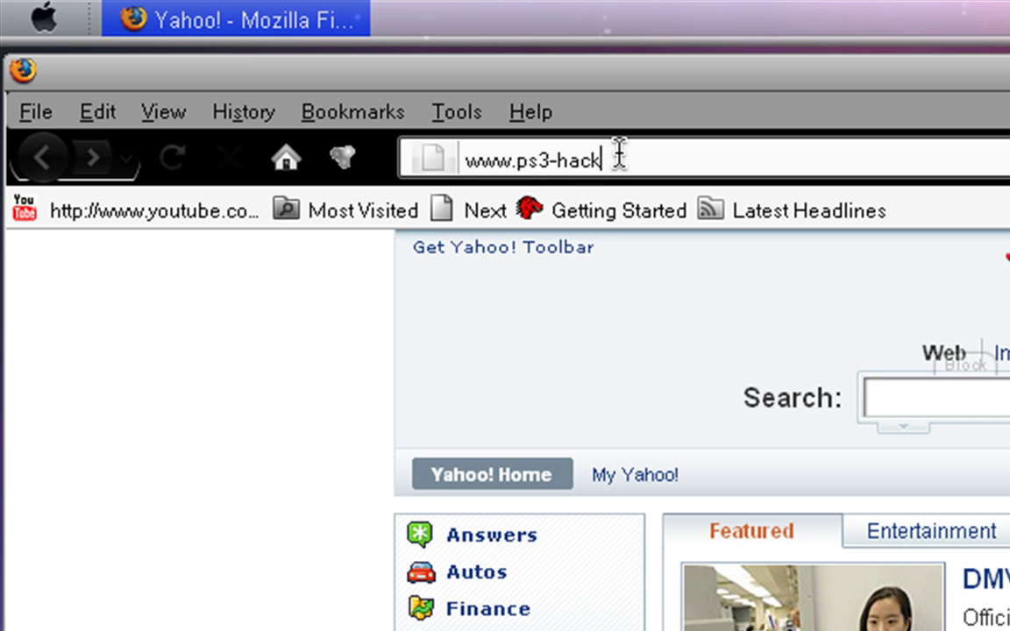
type("m")
key("Return")
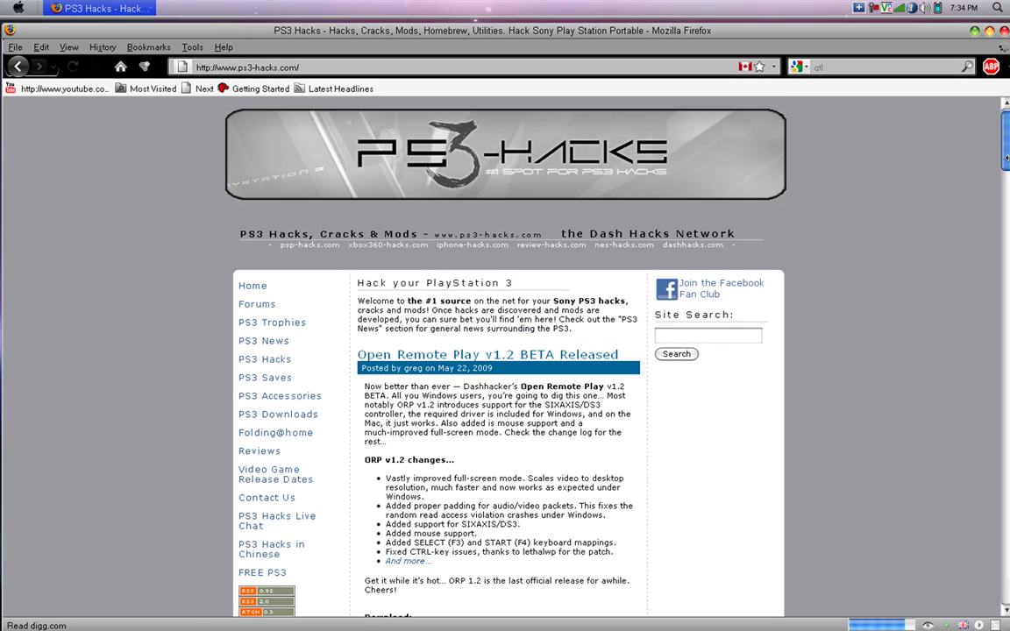
- Download ORP-1.2-BETA-W32.zip from the ORP v1.2 BETA (Windows) page
left_click_drag(1005, 149, 1006, 170)
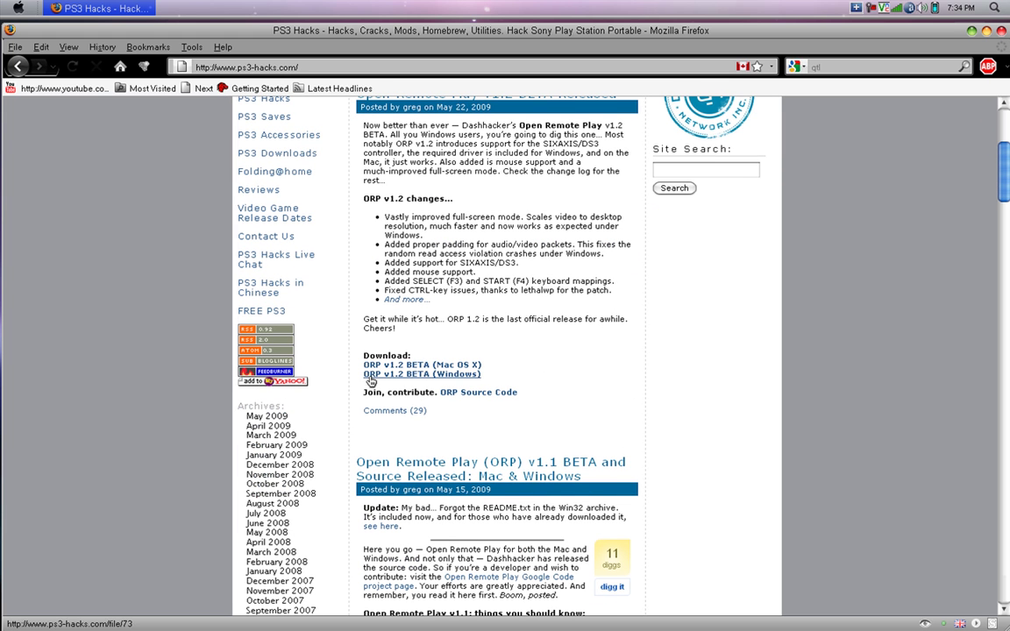
left_click(398, 377)
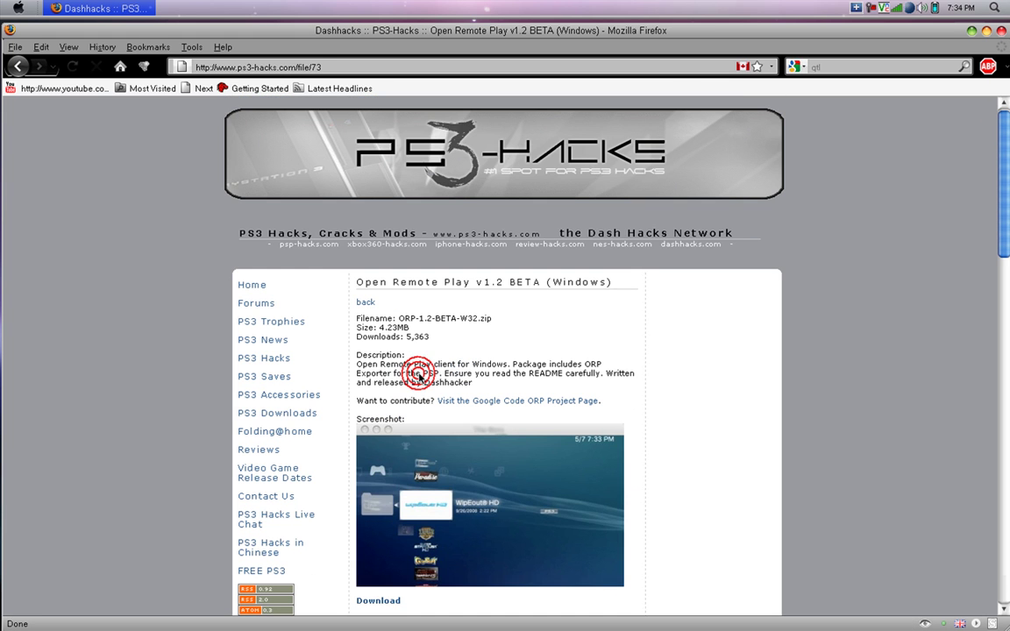
scroll(666, 277, "down", 7)
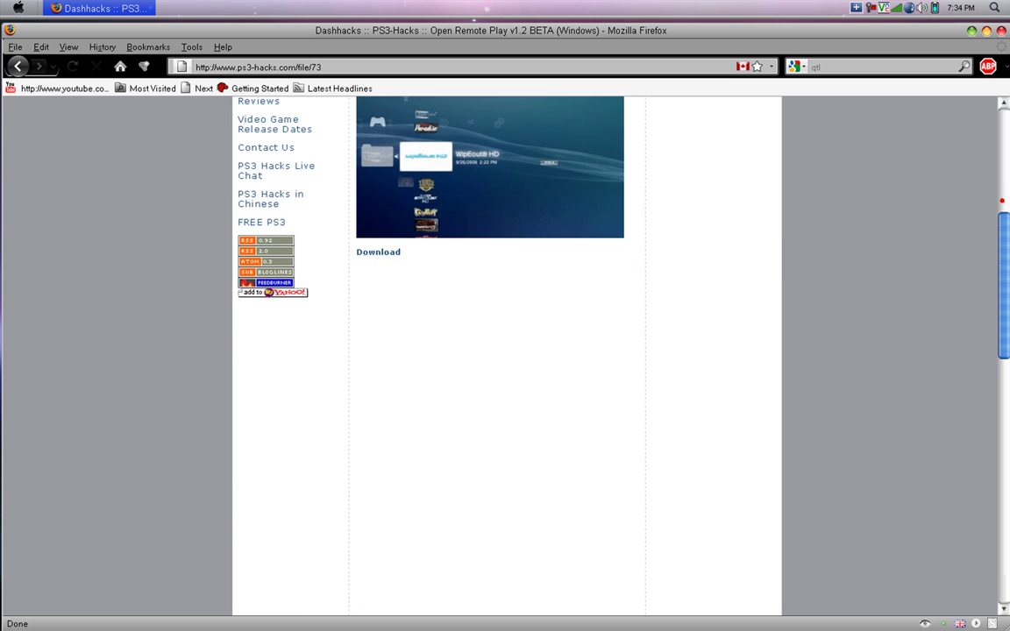
left_click(391, 253)
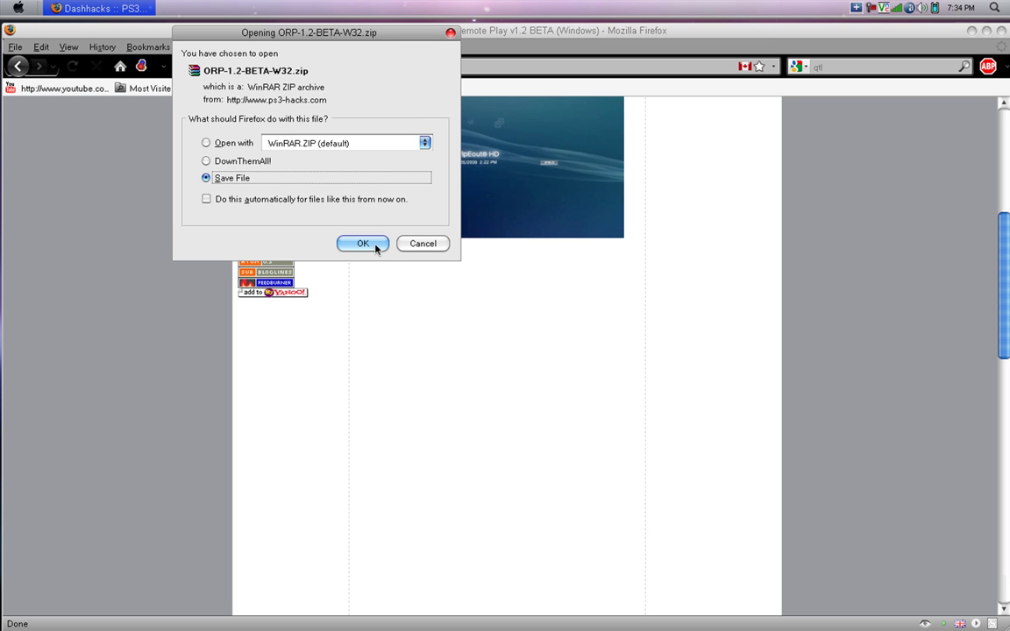
left_click(451, 35)
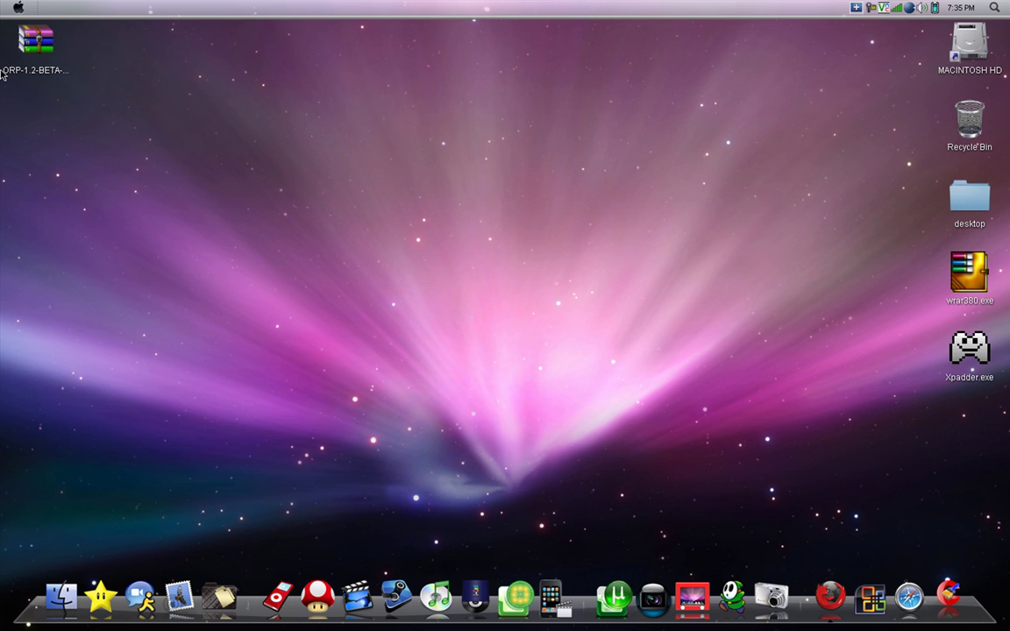
- Extract ORP-1.2-BETA-W32.zip onto the desktop with Extract Here and reposition the folder
left_click_drag(38, 55, 332, 285)
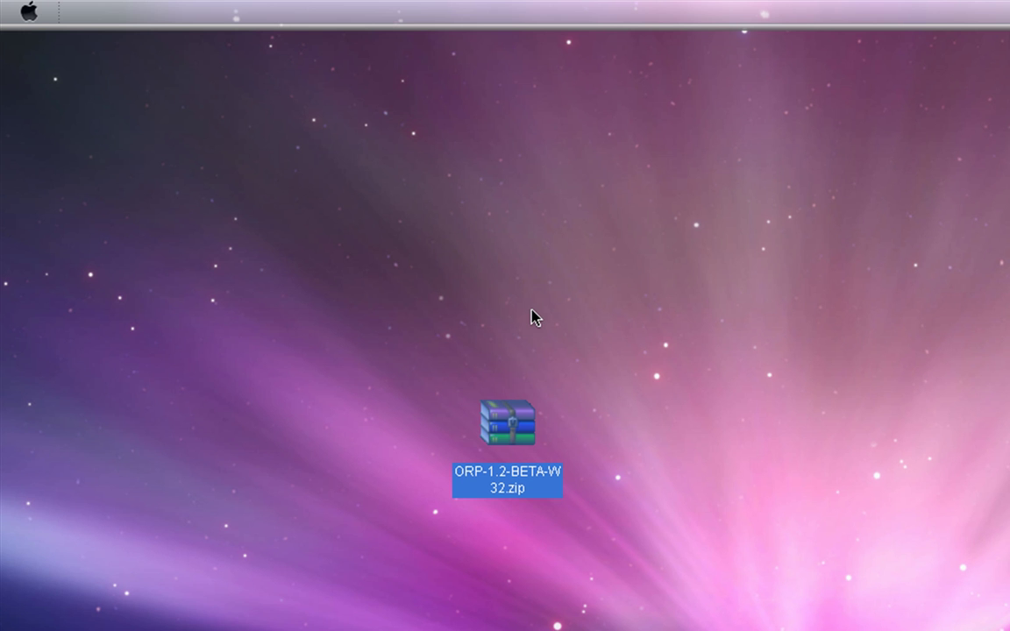
right_click(518, 435)
left_click(583, 530)
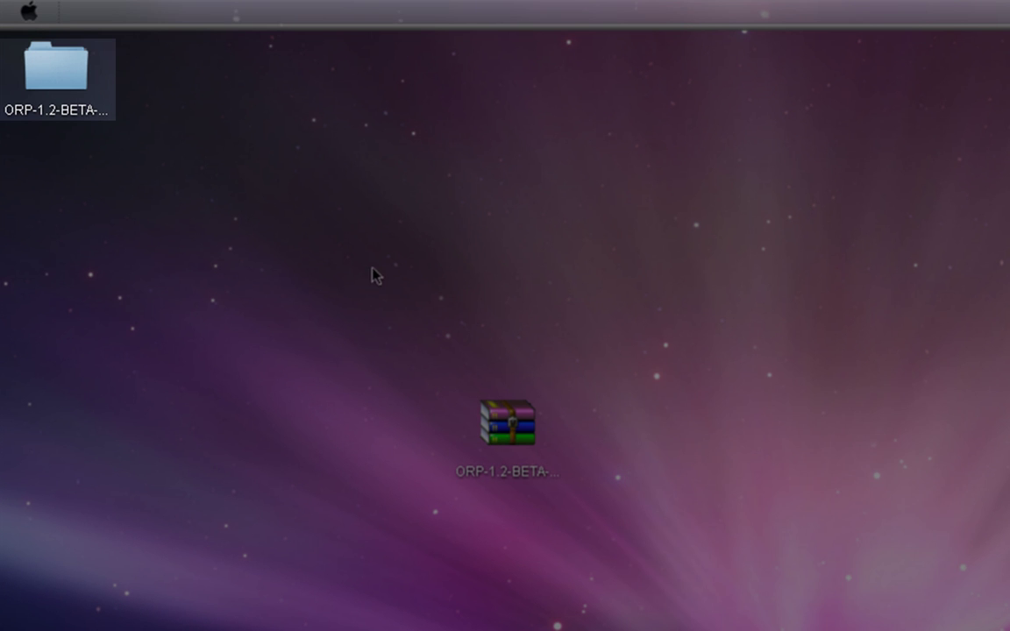
left_click_drag(33, 107, 764, 548)
- Open the ORP-1.2-BETA-W32 folder and the removable disk side by side
double_click(749, 548)
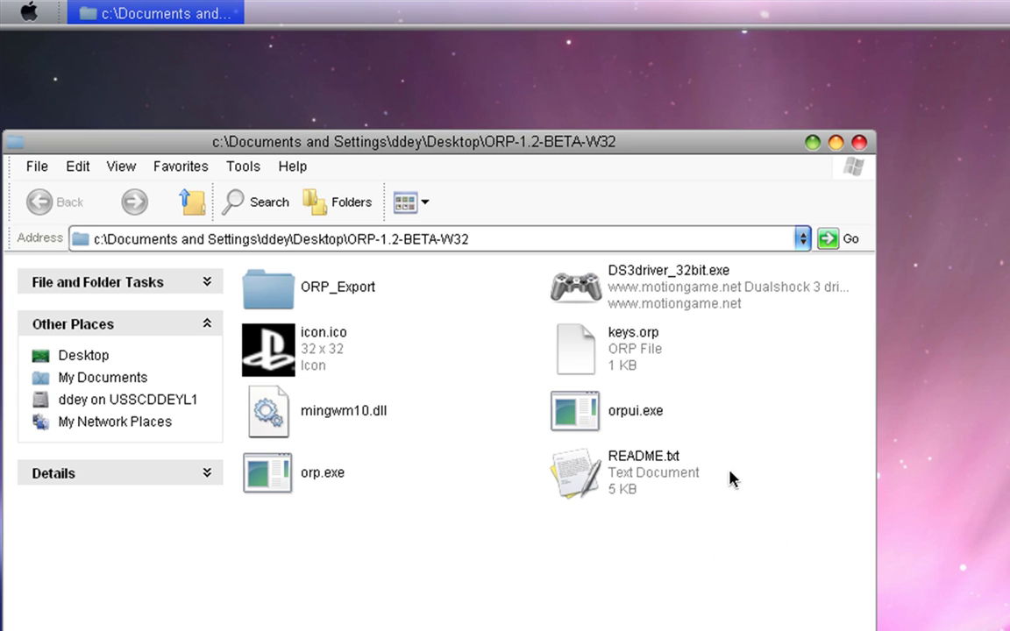
left_click(300, 291)
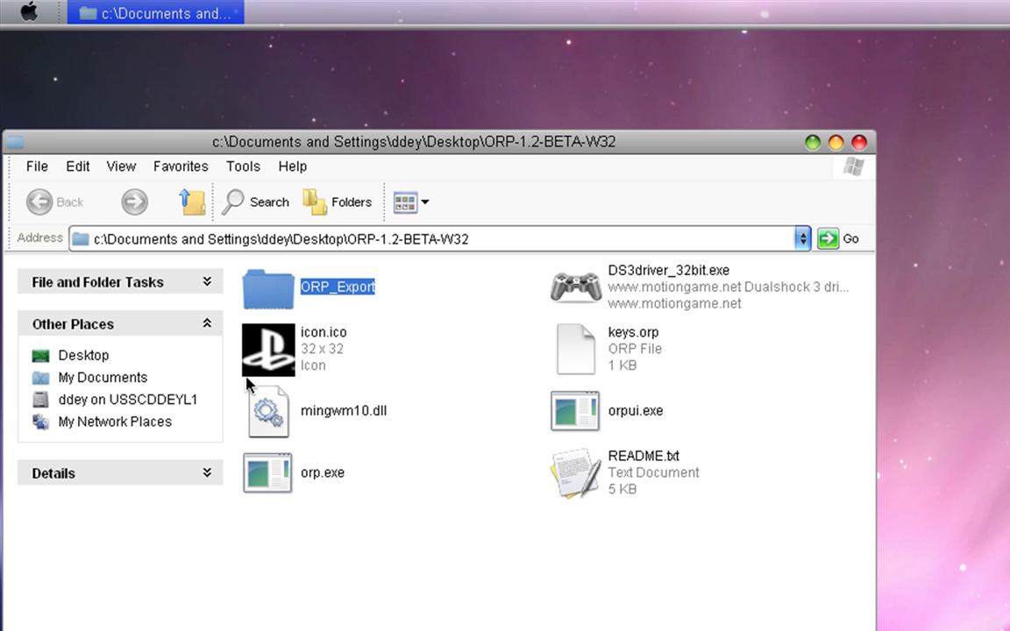
mouse_move(297, 333)
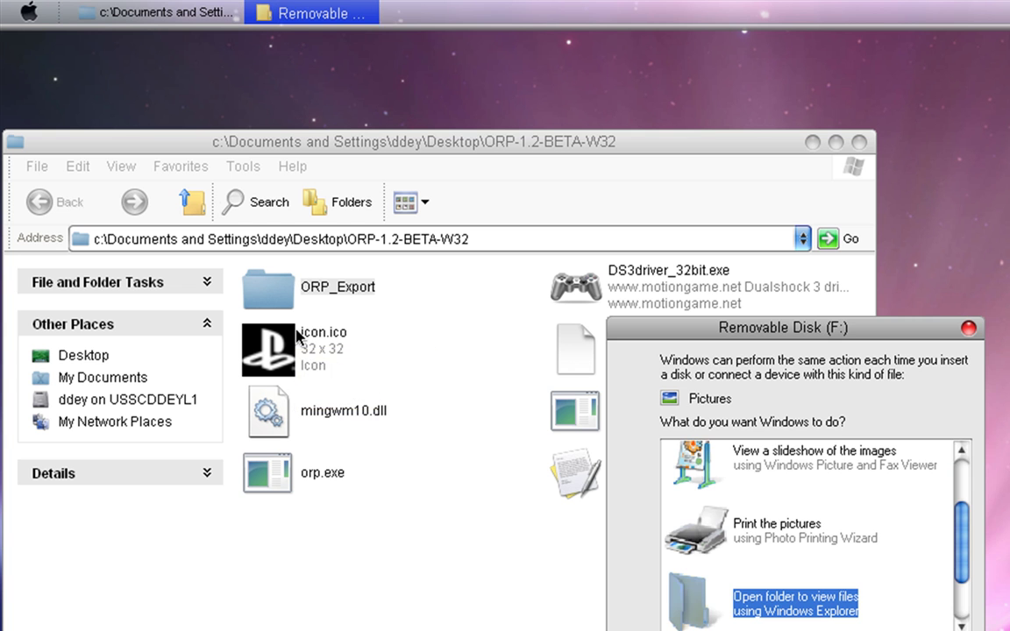
left_click(826, 606)
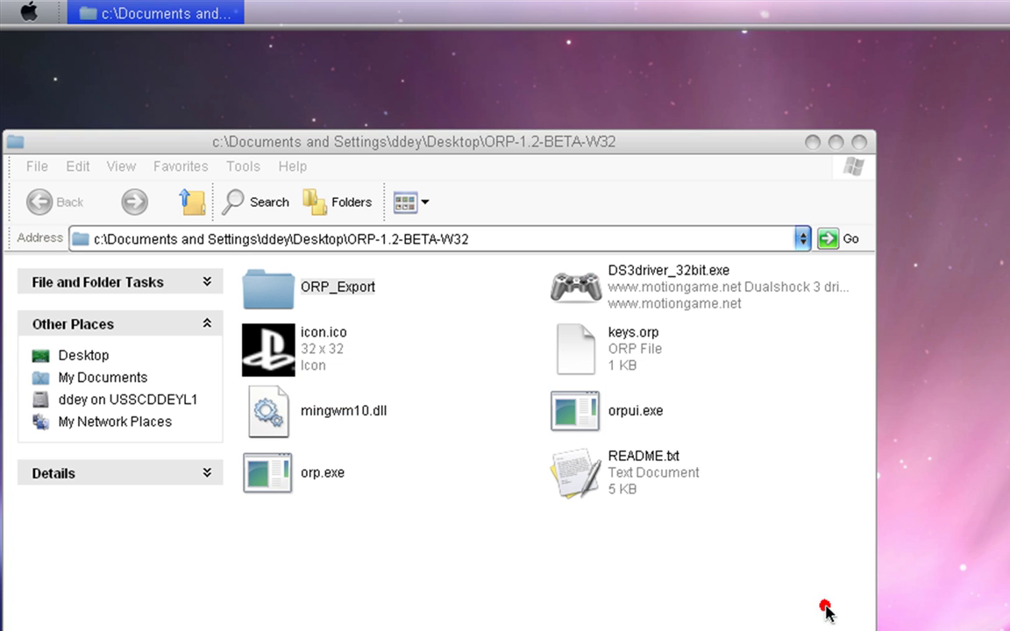
left_click_drag(453, 256, 862, 42)
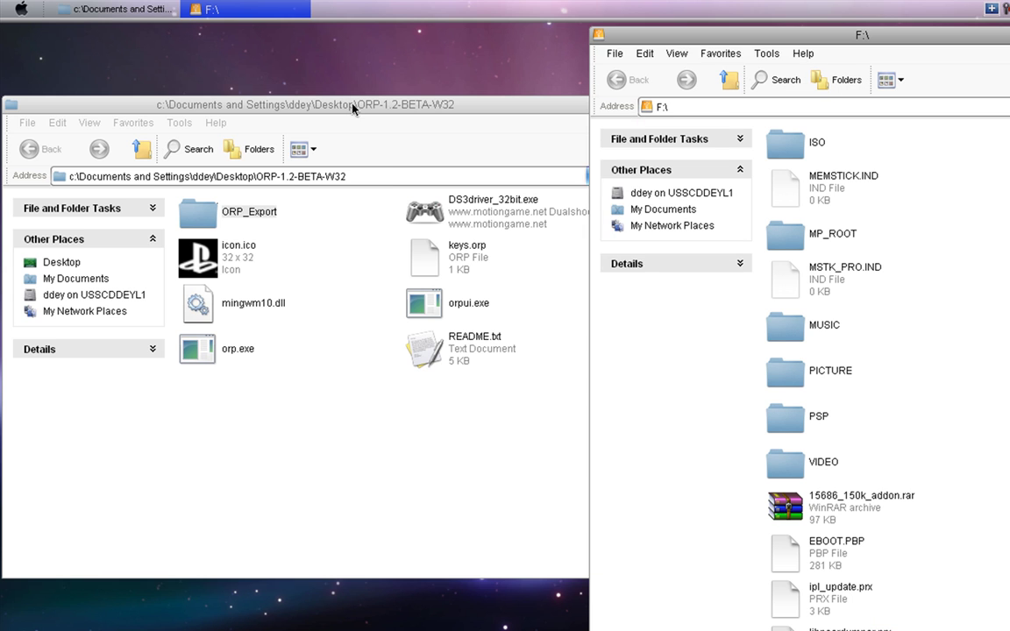
left_click_drag(353, 108, 1, 107)
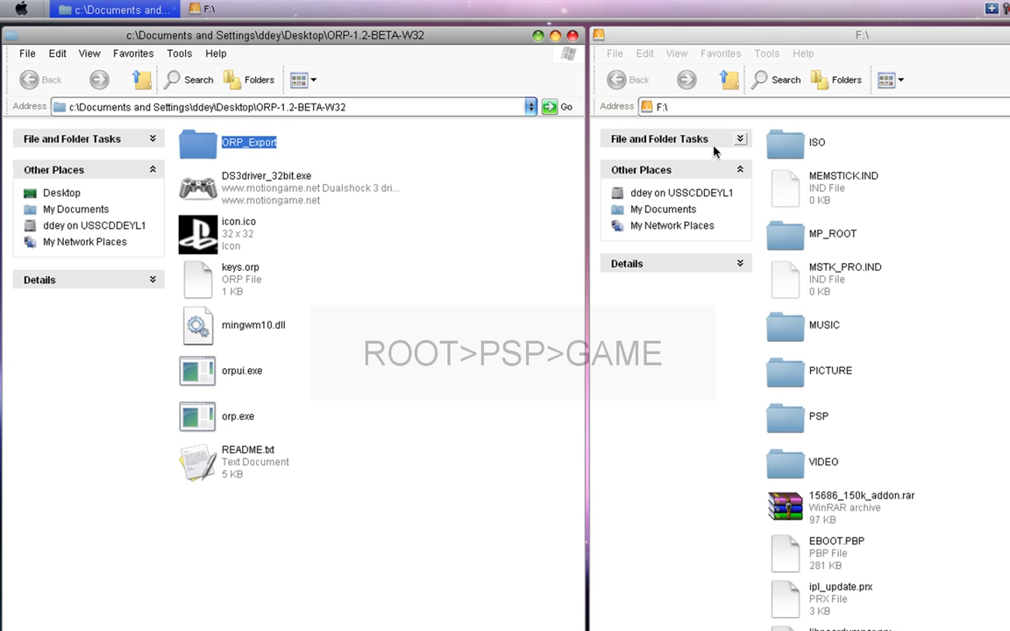
- Copy ORP_Export into F:\PSP\GAME, then return to the F:\ root
double_click(786, 418)
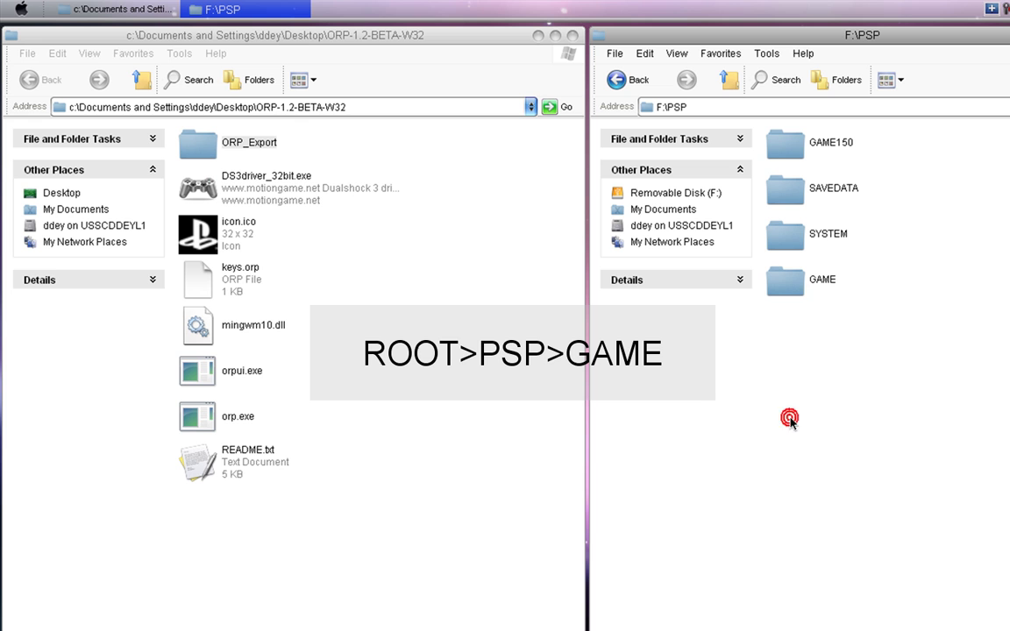
double_click(785, 284)
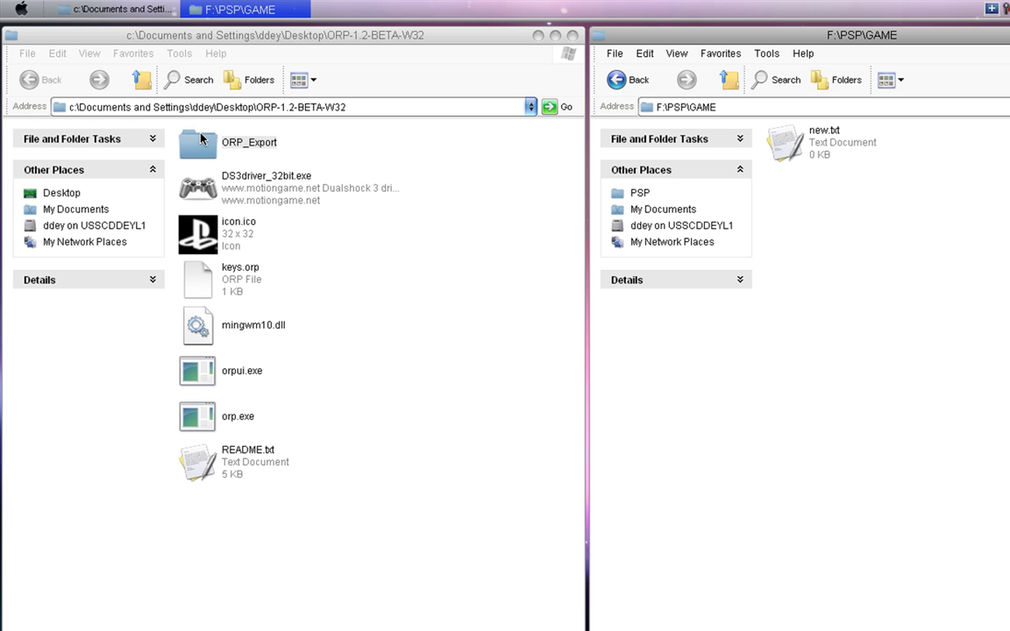
left_click(201, 141)
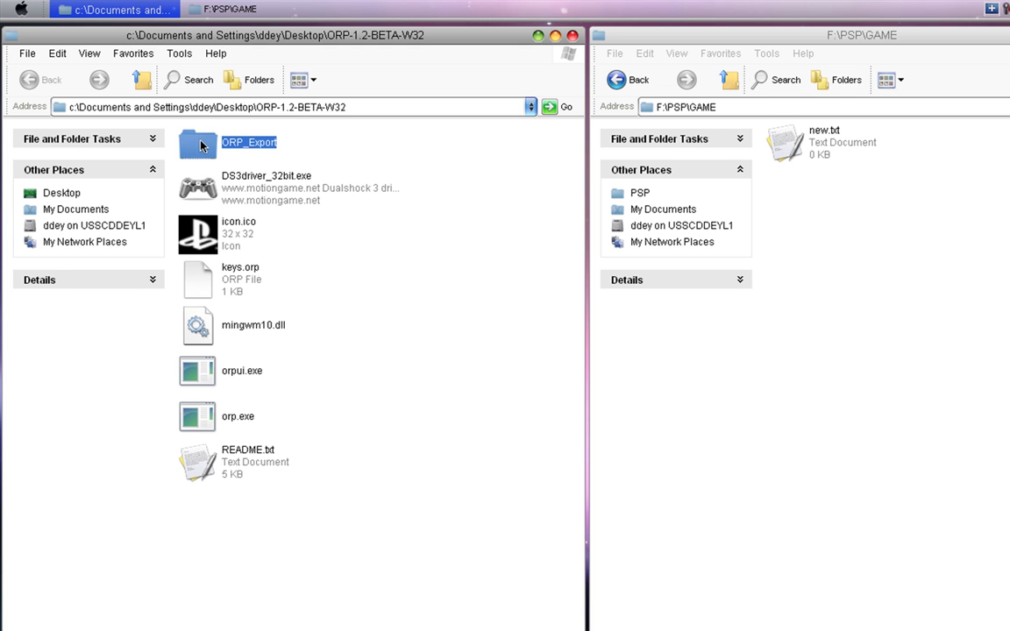
left_click_drag(201, 145, 934, 192)
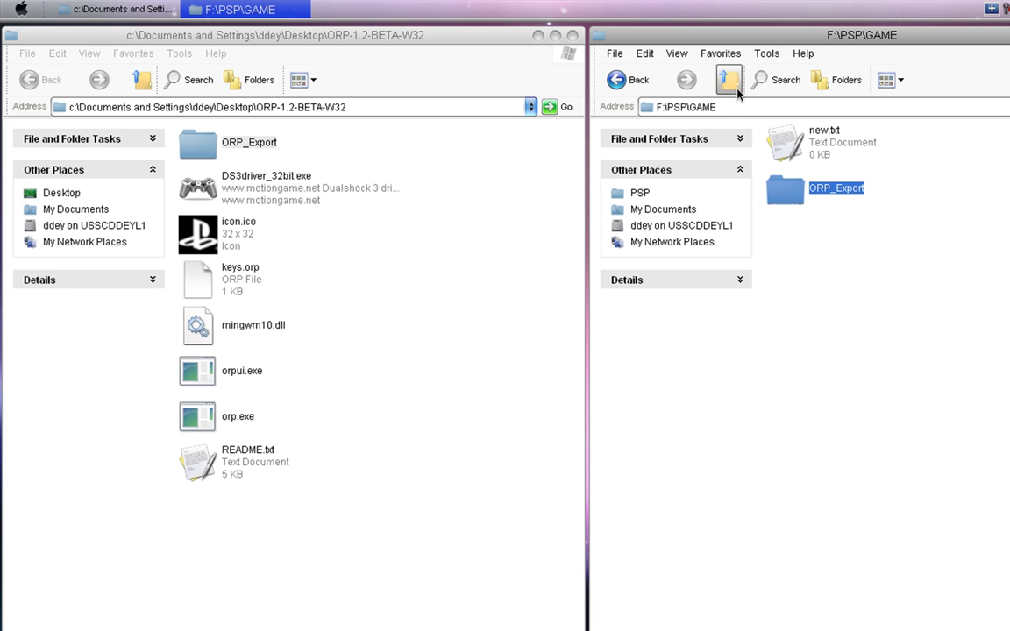
left_click(635, 85)
left_click(635, 86)
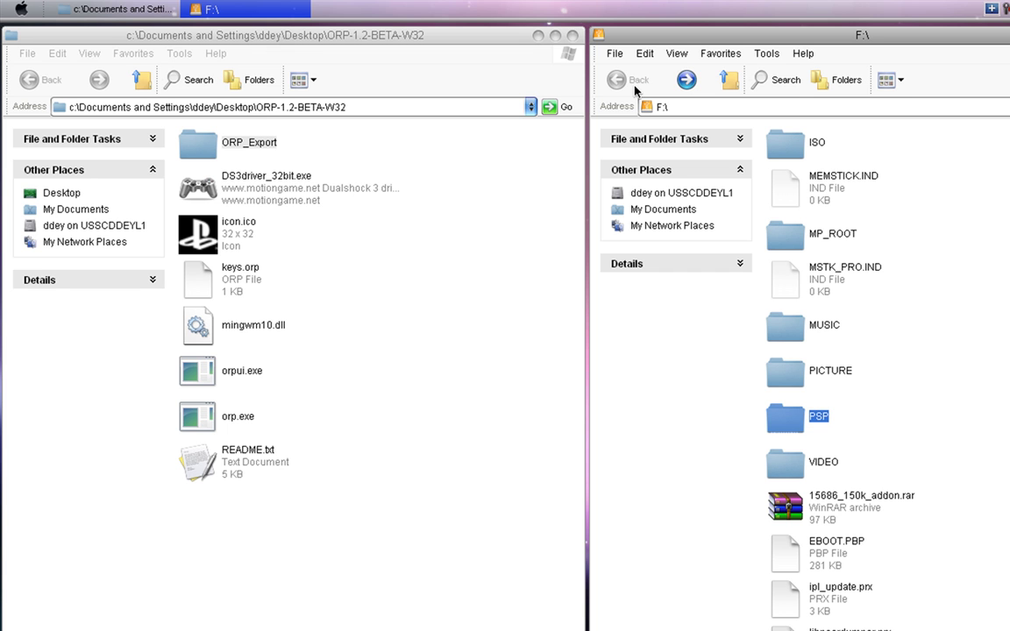
- Close the removable drive window and restore ORP-1.2-BETA-W32 to a smaller window
key("alt+F4")
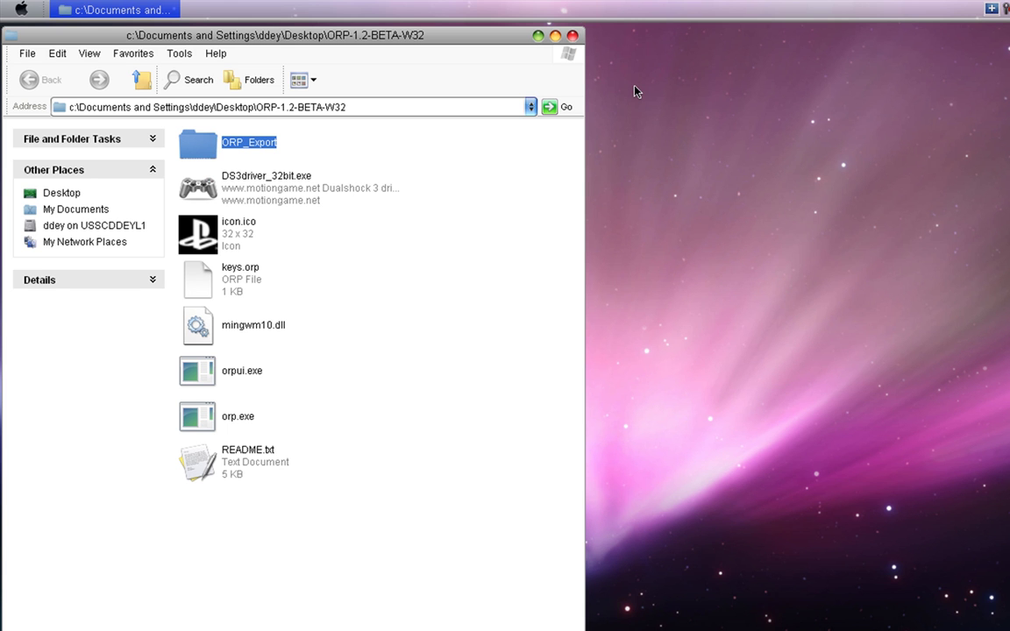
double_click(368, 33)
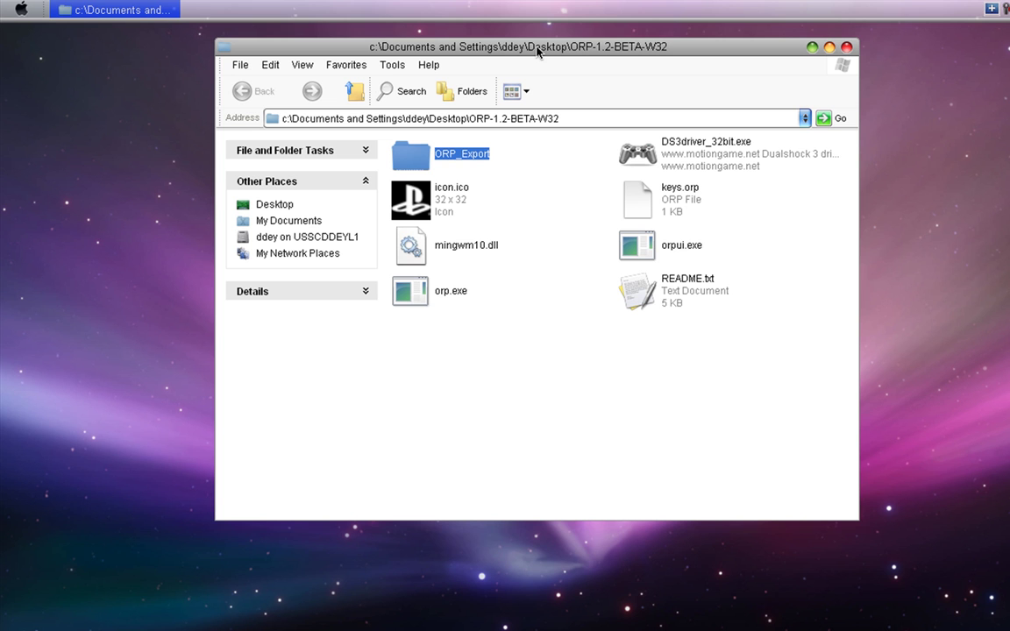
- Open the F:\ drive window and arrange it beside the ORP-1.2-BETA-W32 window
left_click_drag(537, 51, 421, 66)
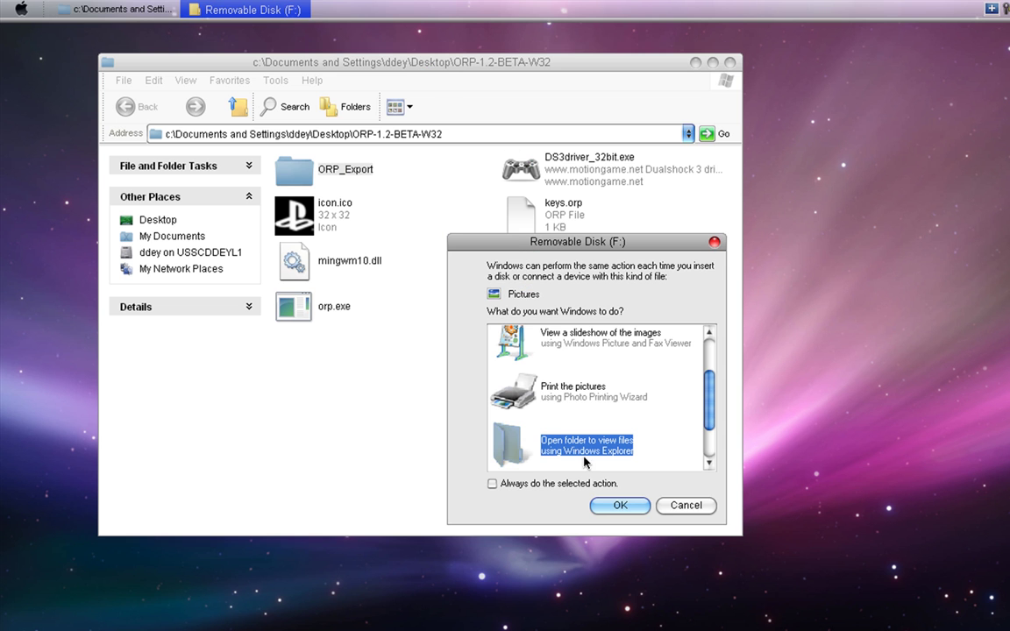
double_click(585, 447)
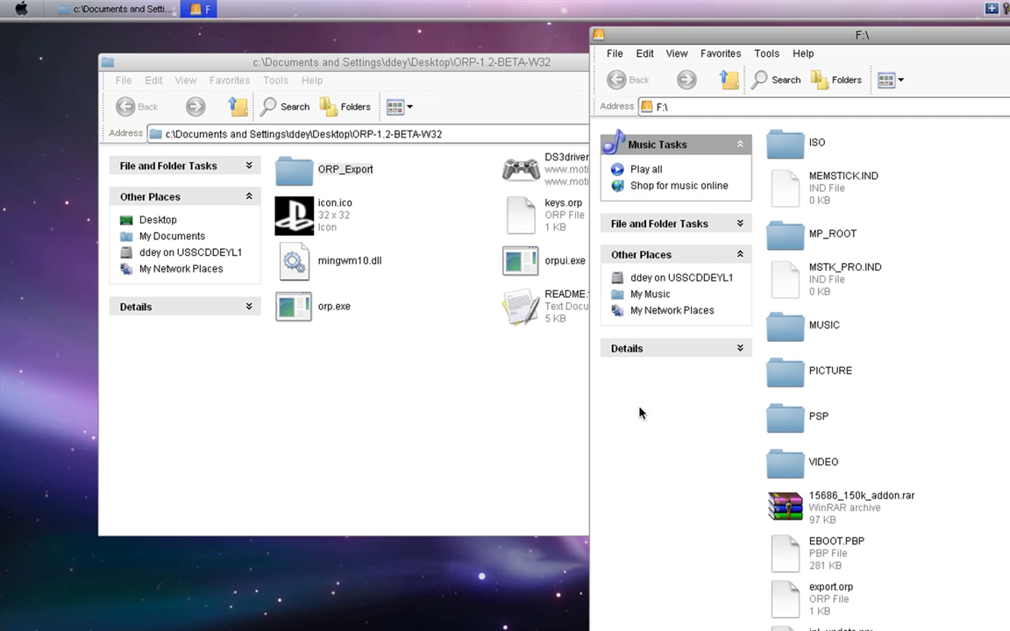
double_click(768, 32)
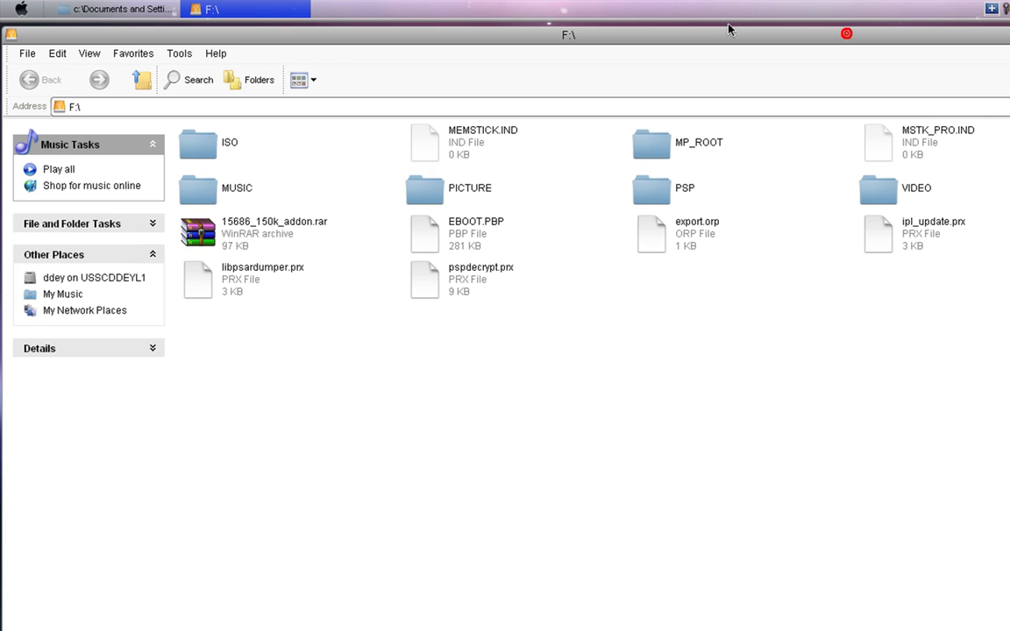
double_click(727, 29)
left_click_drag(737, 79, 737, 29)
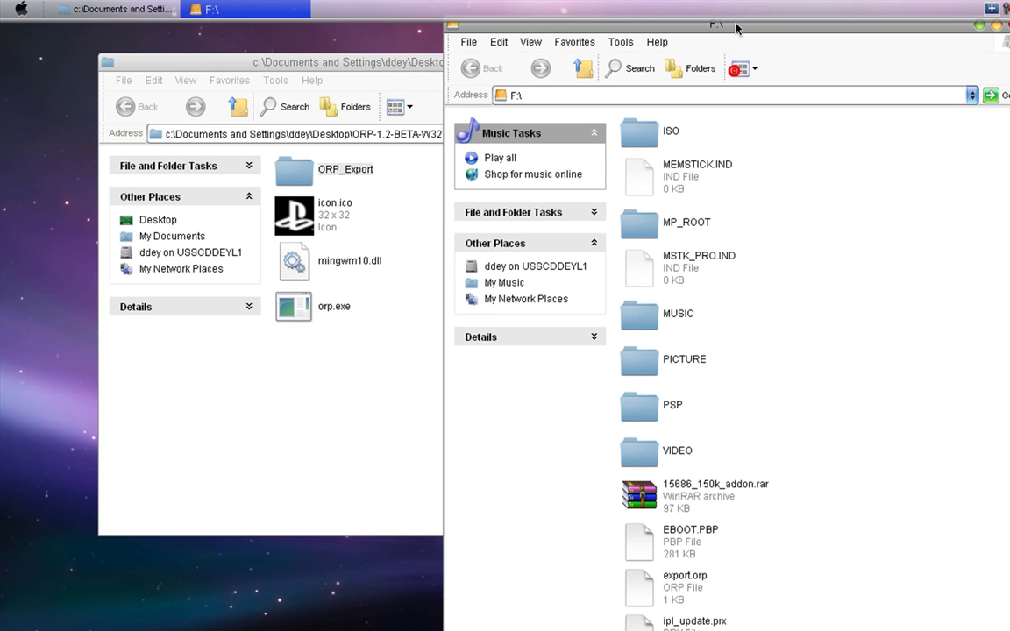
double_click(736, 29)
double_click(677, 37)
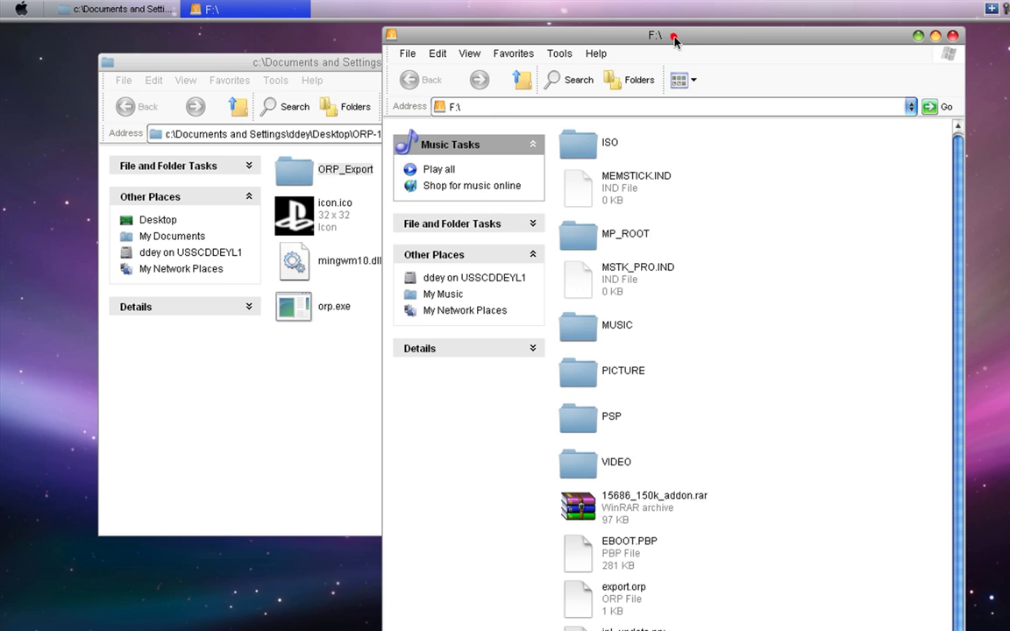
double_click(737, 35)
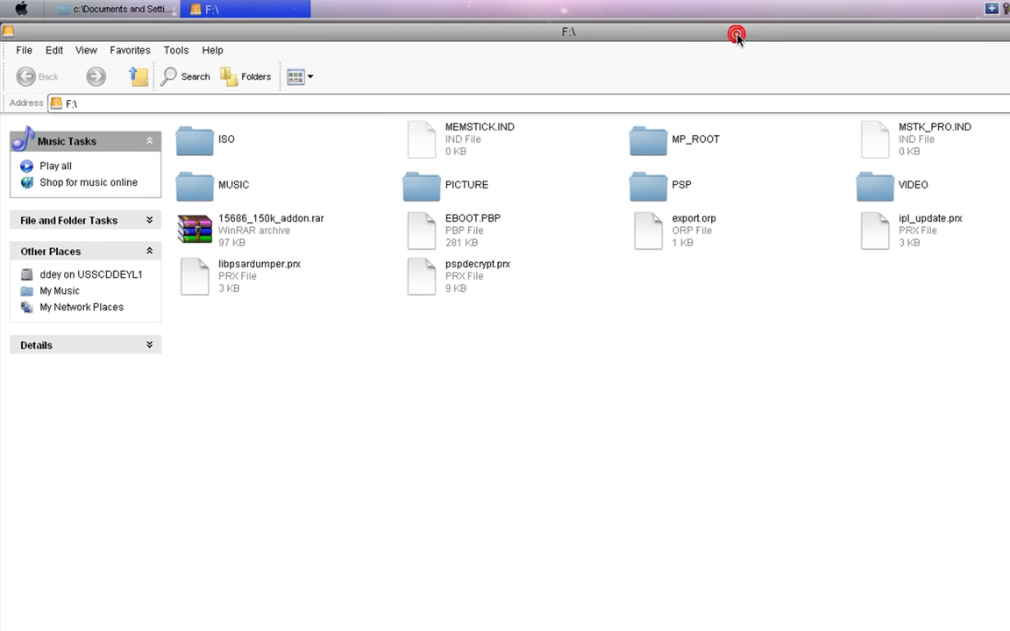
double_click(736, 35)
left_click_drag(736, 36, 815, 42)
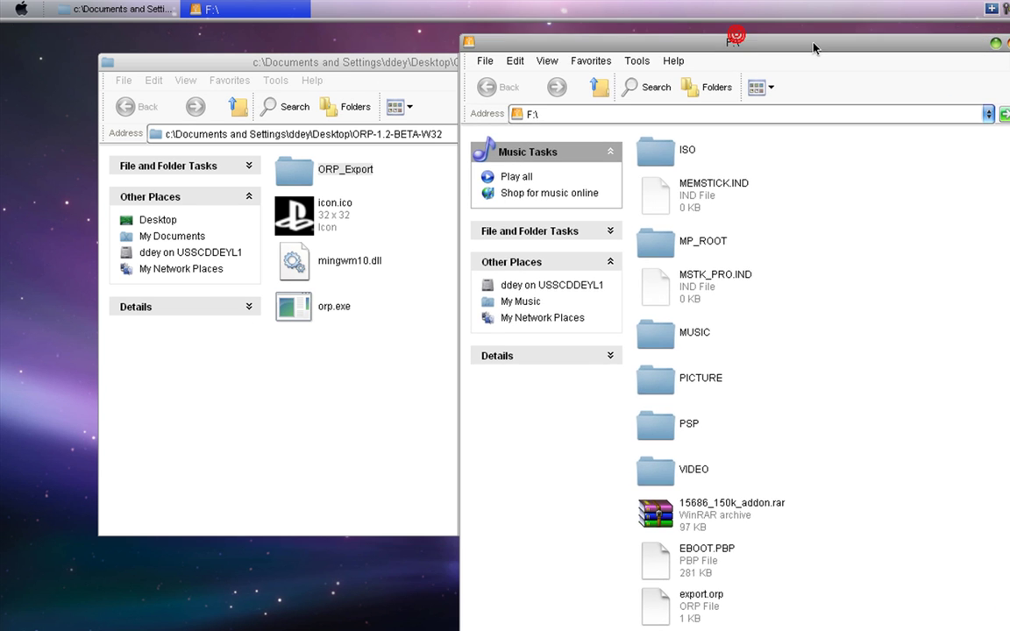
- Copy export.orp into ORP-1.2-BETA-W32, close F:\, and launch orpui.exe
left_click_drag(693, 603, 363, 374)
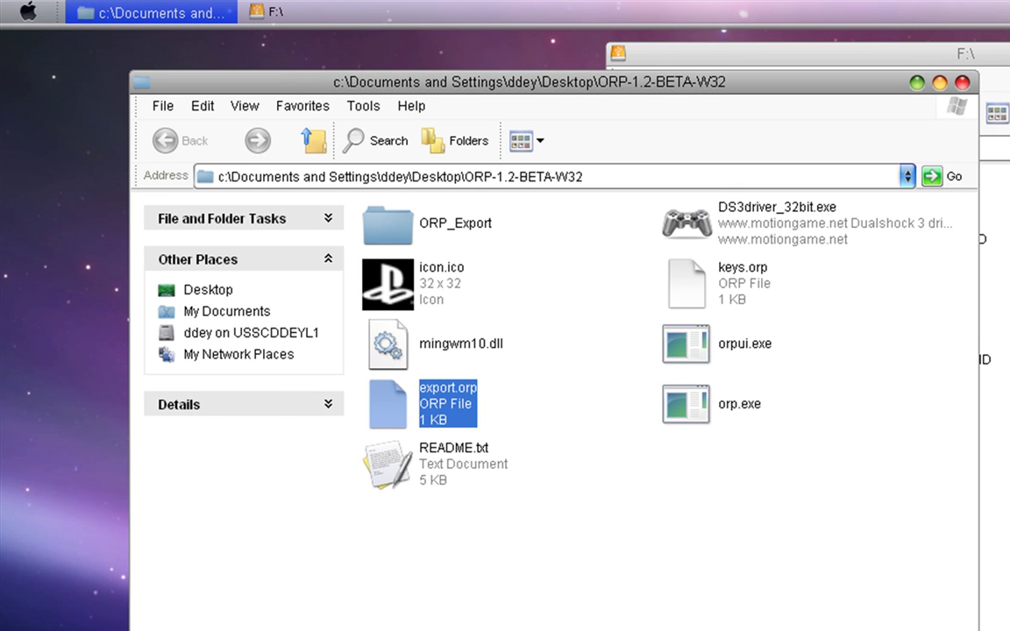
key("alt+Tab")
key("alt+F4")
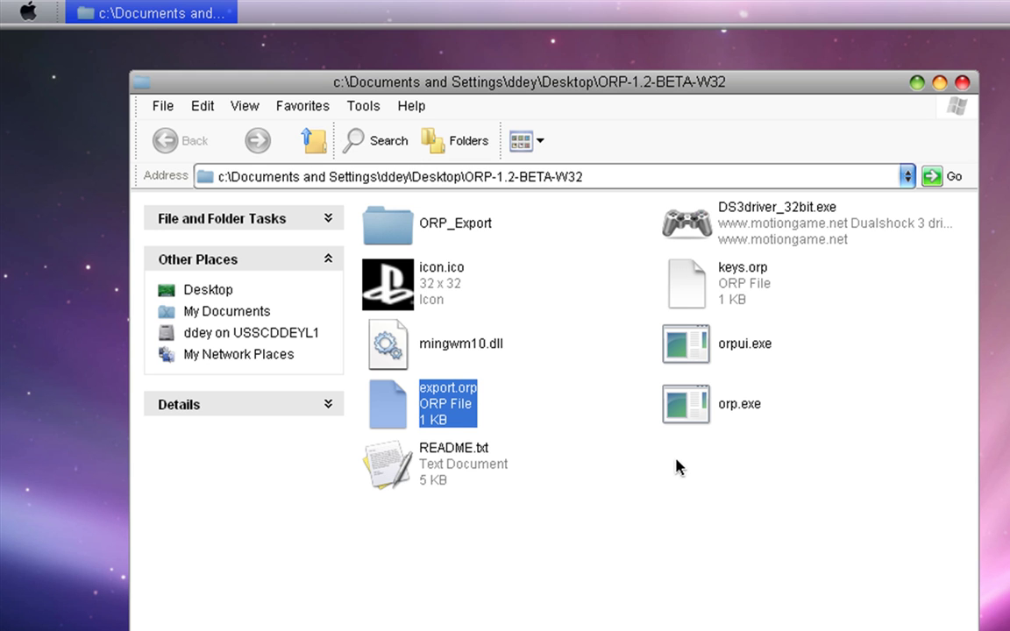
mouse_move(715, 355)
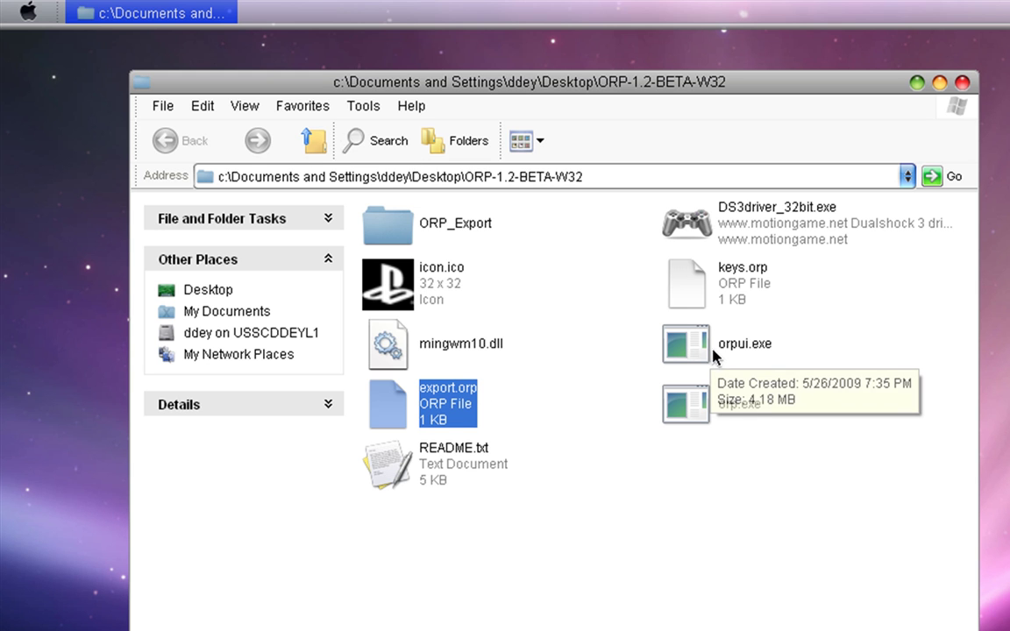
double_click(747, 347)
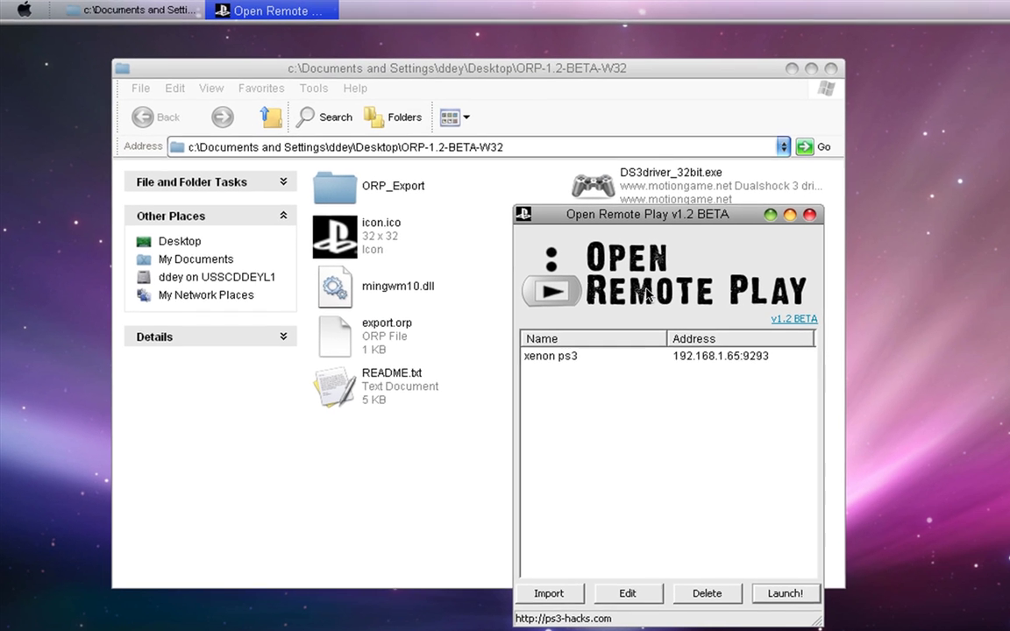
- Delete the existing xenon ps3 profile and begin importing a profile from an .orp file
left_click(562, 357)
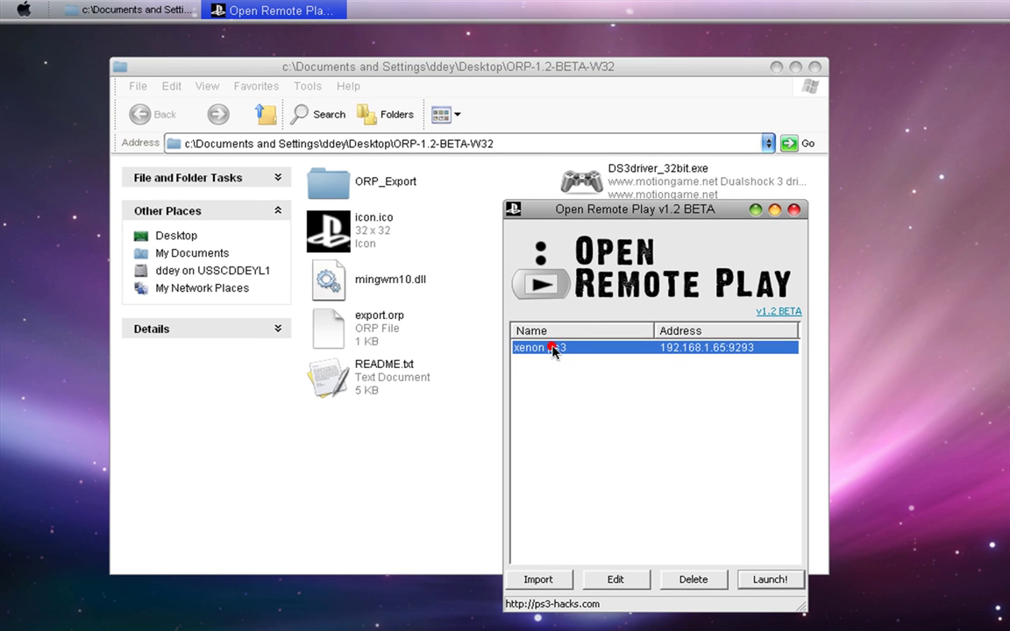
left_click(707, 578)
left_click(605, 464)
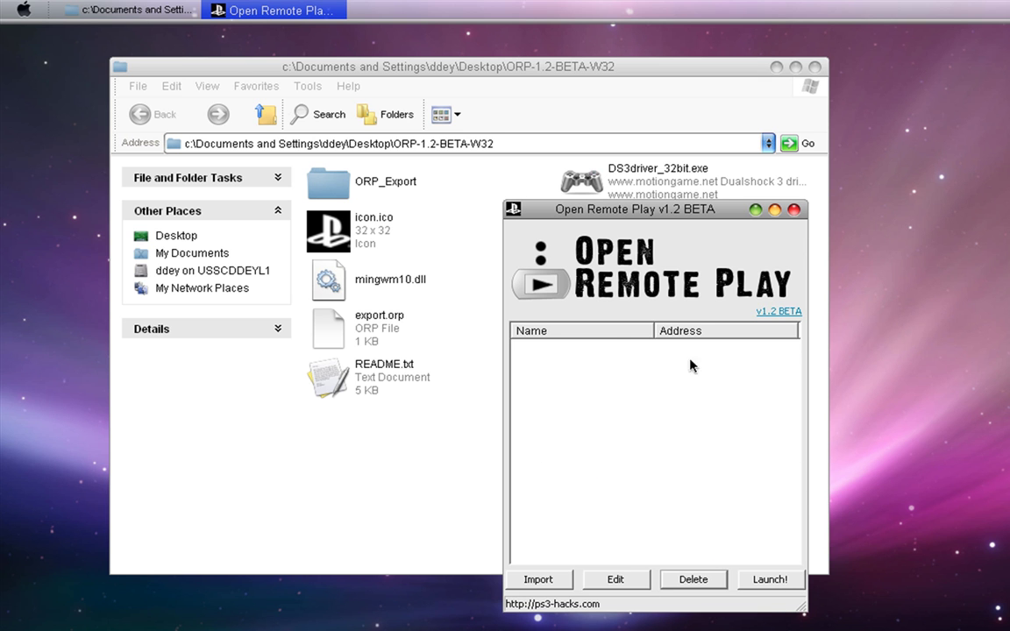
left_click(538, 580)
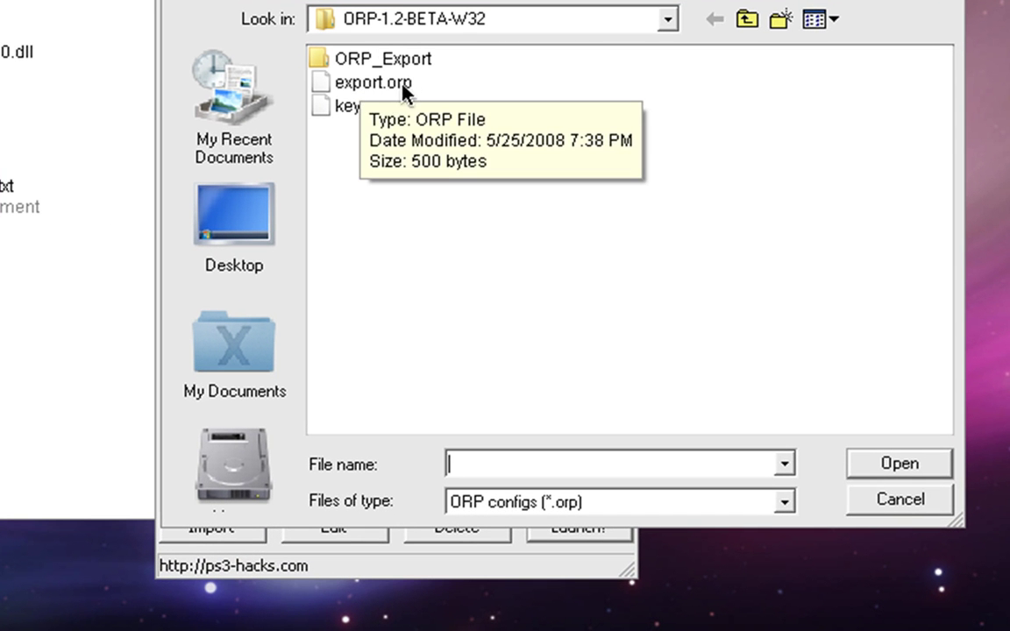
- Import export.orp and change the profile address from 0.0.0.0 to 192.168.1.65
double_click(366, 83)
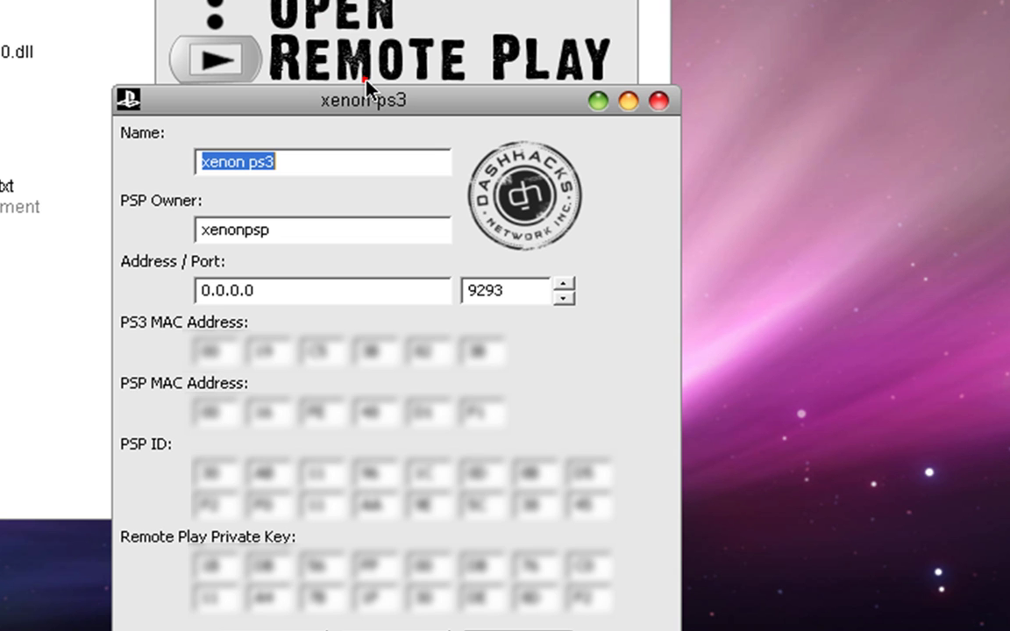
left_click_drag(333, 103, 342, 0)
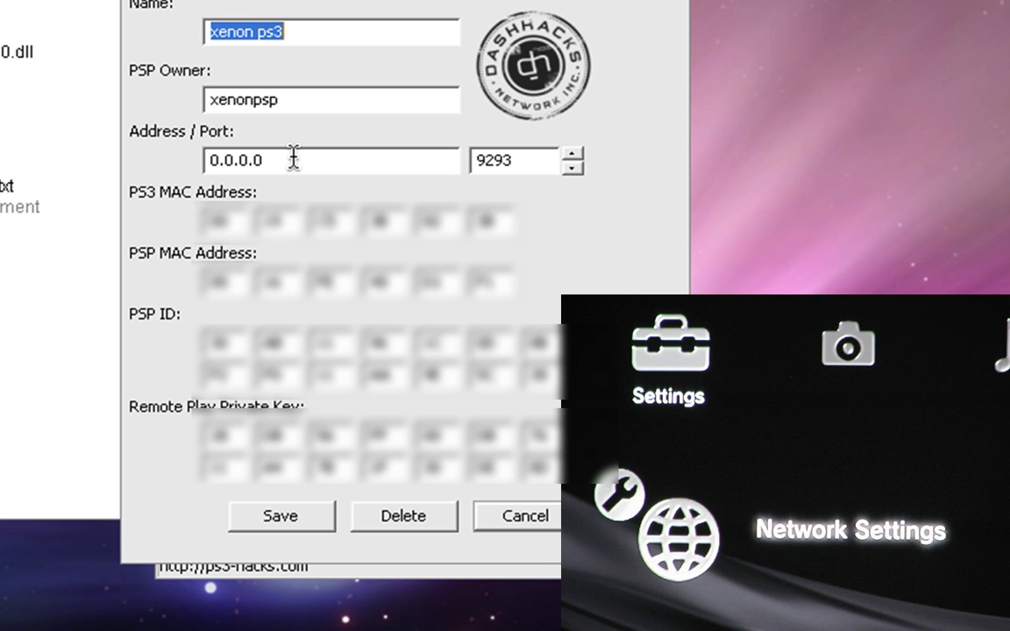
double_click(294, 160)
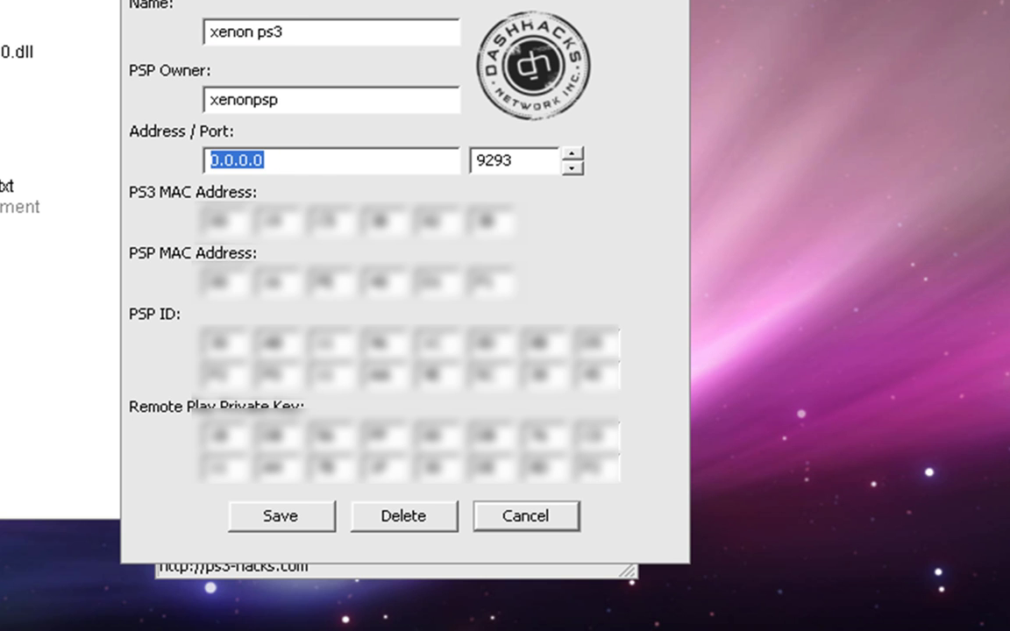
type("192.168.1.65")
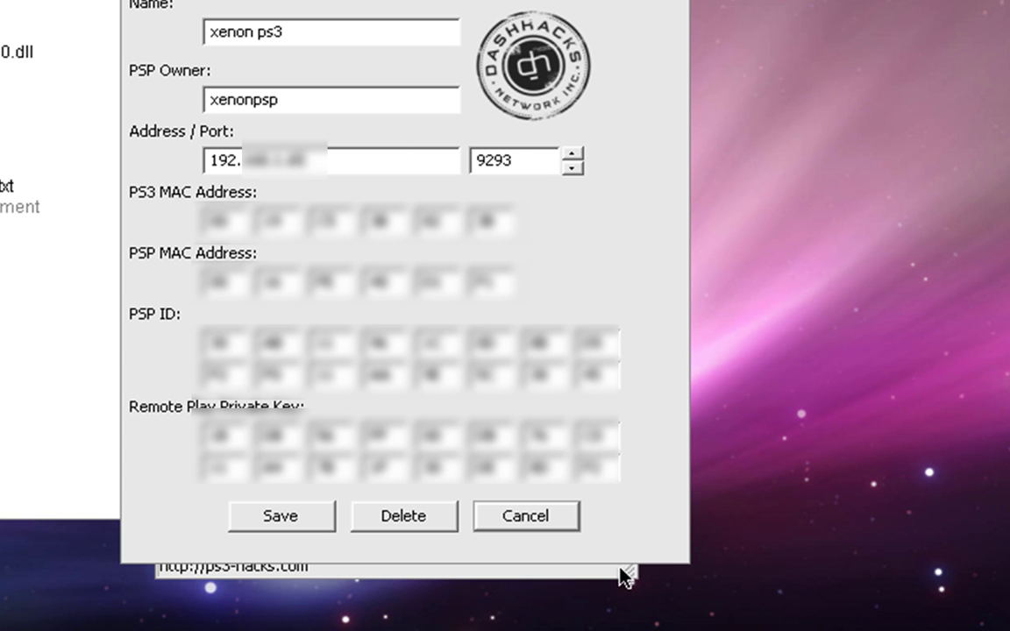
- Save the updated profile, then launch remote play with the xenon ps3 profile
left_click(299, 514)
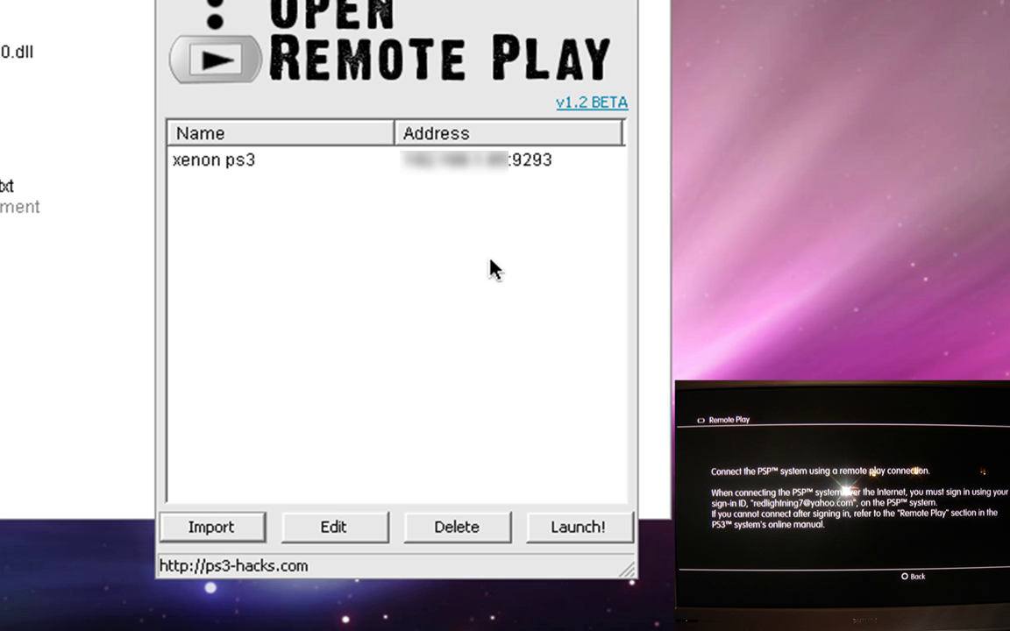
left_click(393, 160)
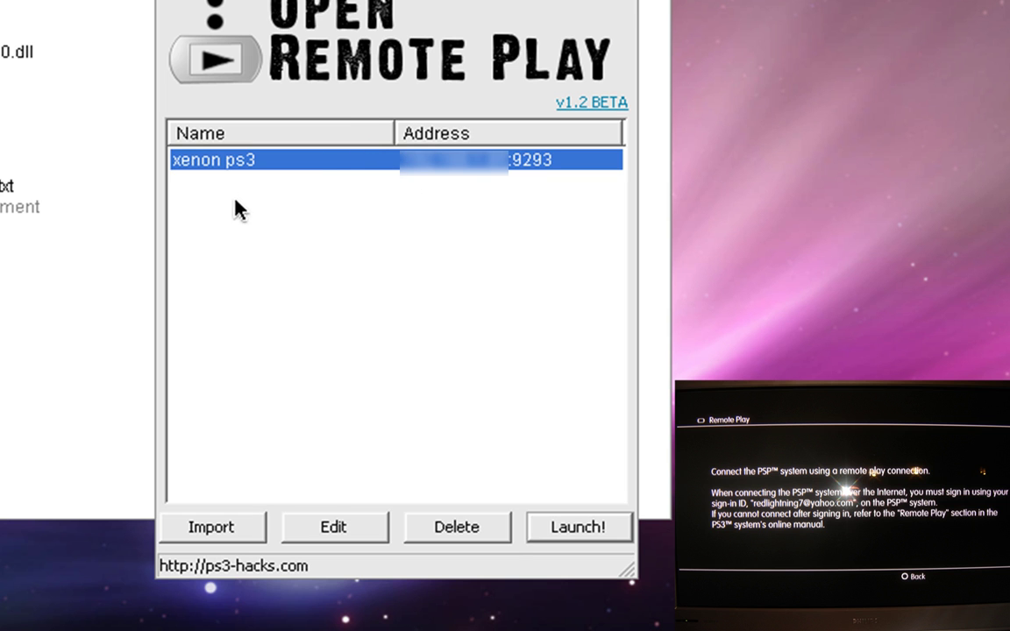
left_click(568, 532)
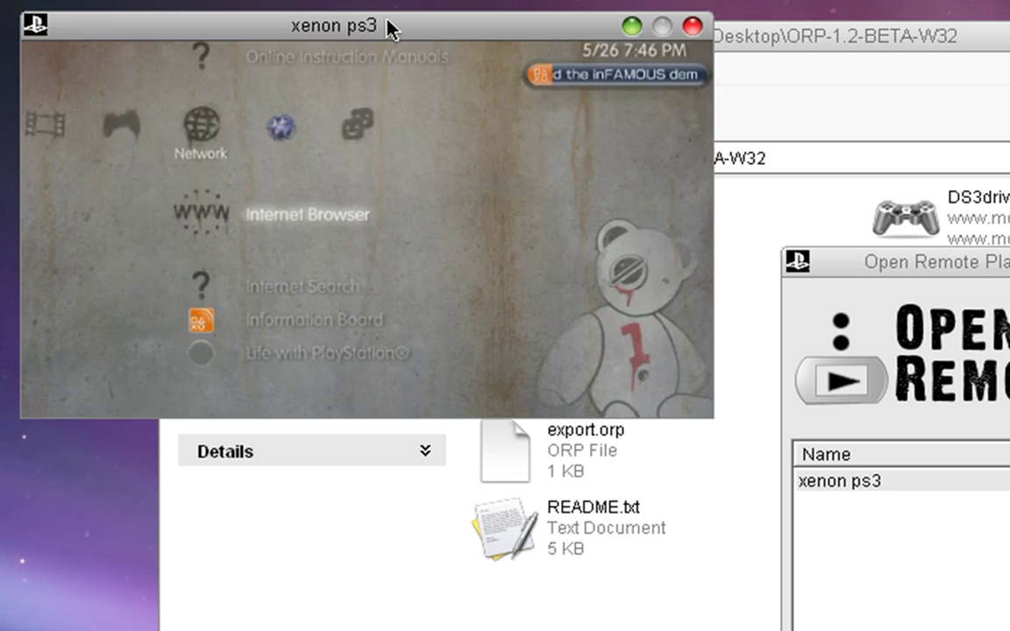
- Navigate the PS3 menu to Music > Search for Media Servers and switch to fullscreen
left_click_drag(386, 26, 809, 238)
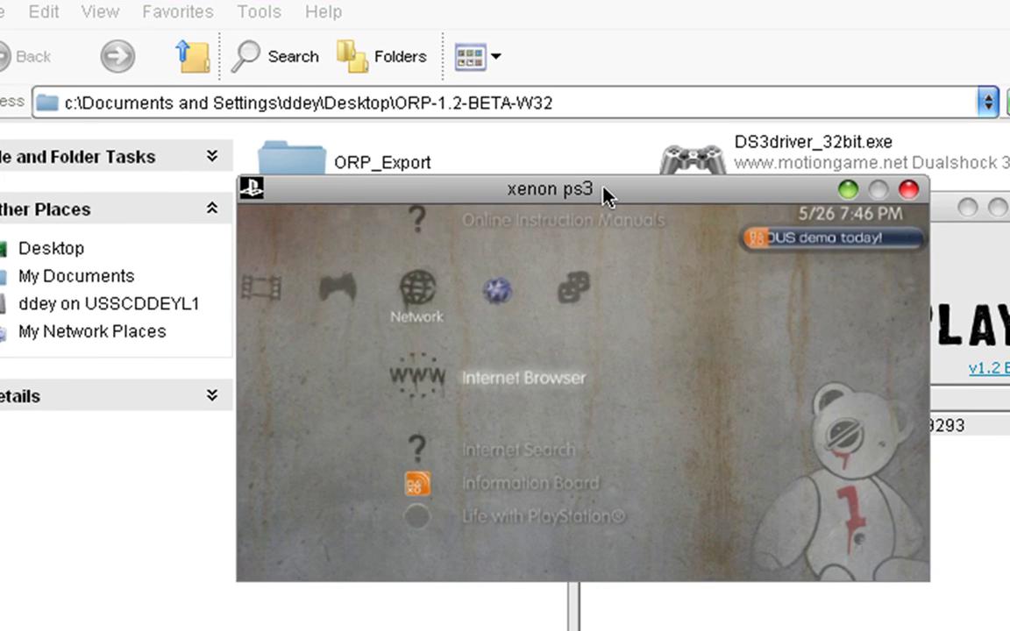
key("Left")
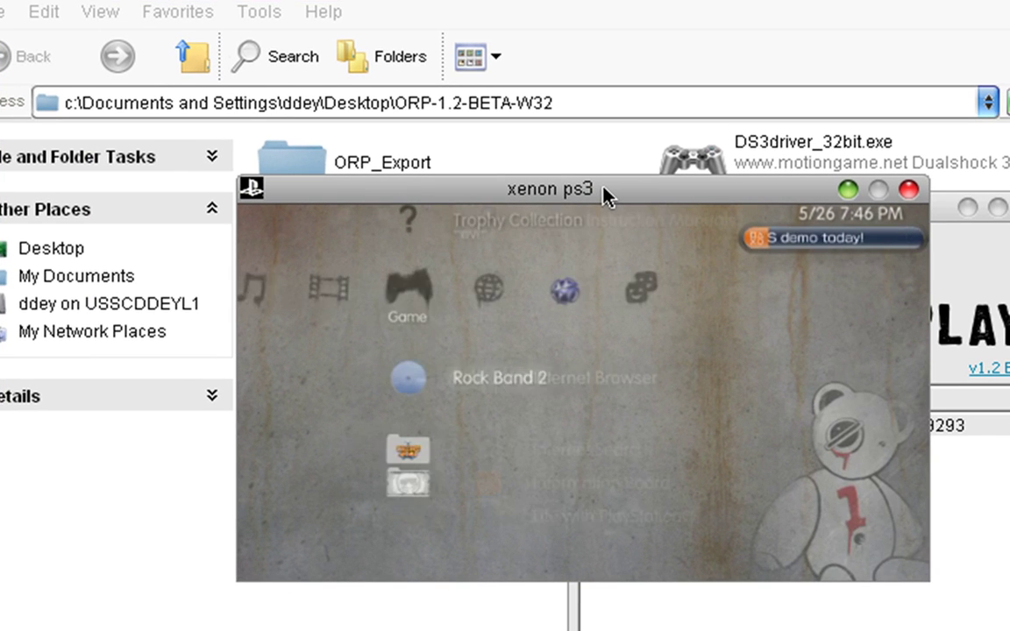
key("Left")
key("Left")
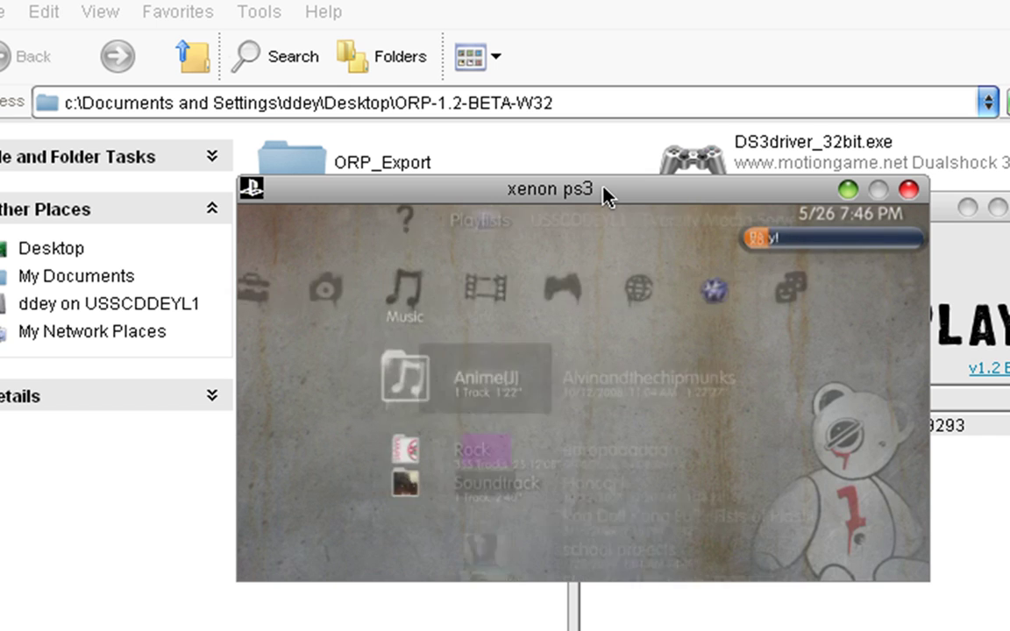
key("Up")
key("Up")
key("Up")
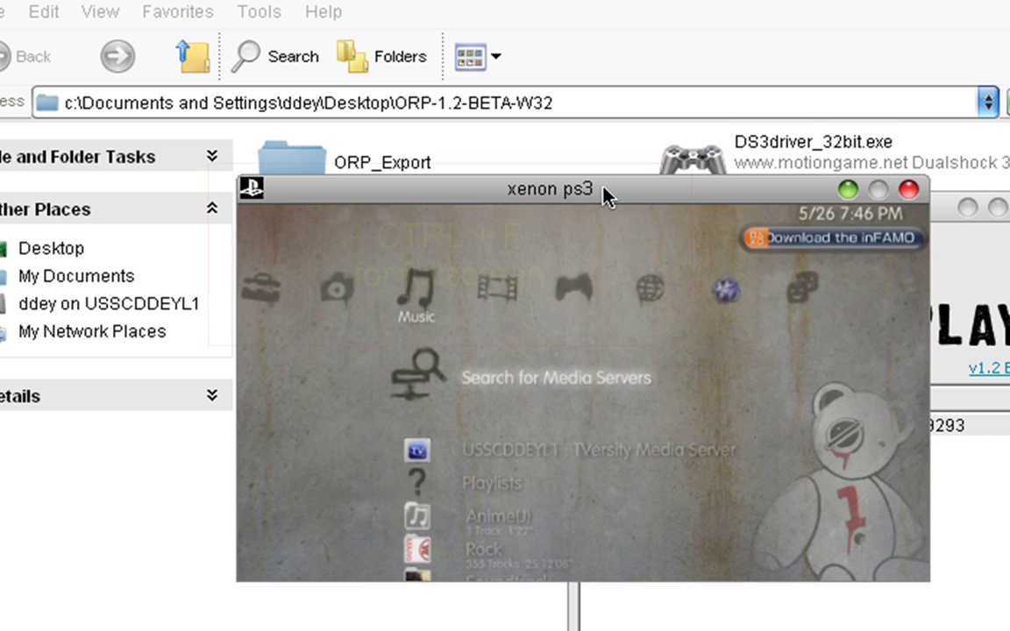
key("ctrl+f")
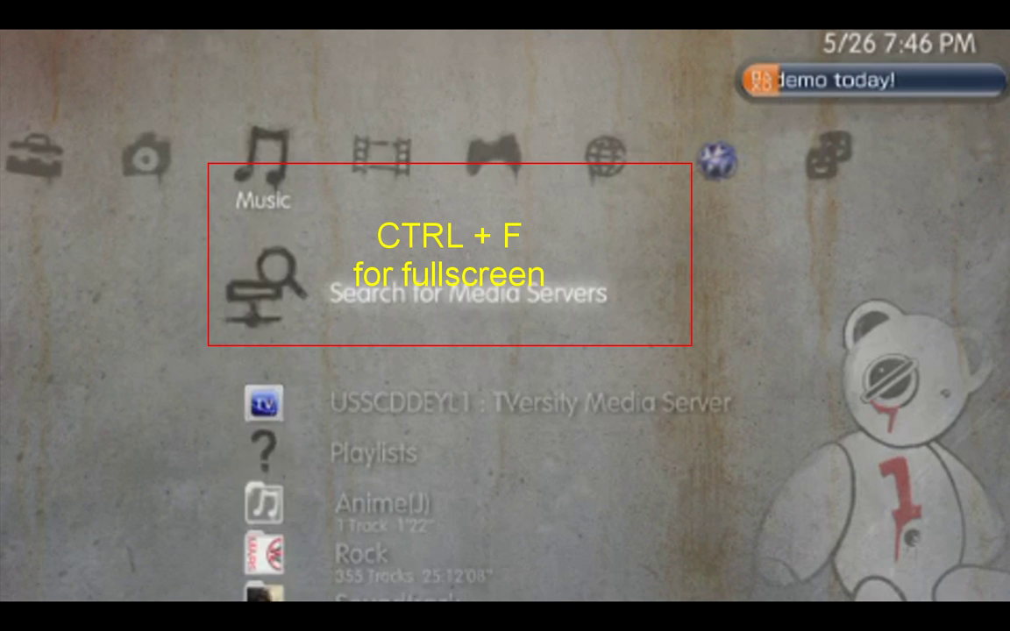
- Browse the XMB across the Music, Game, Network, Friends and PlayStation Store entries
key("Down")
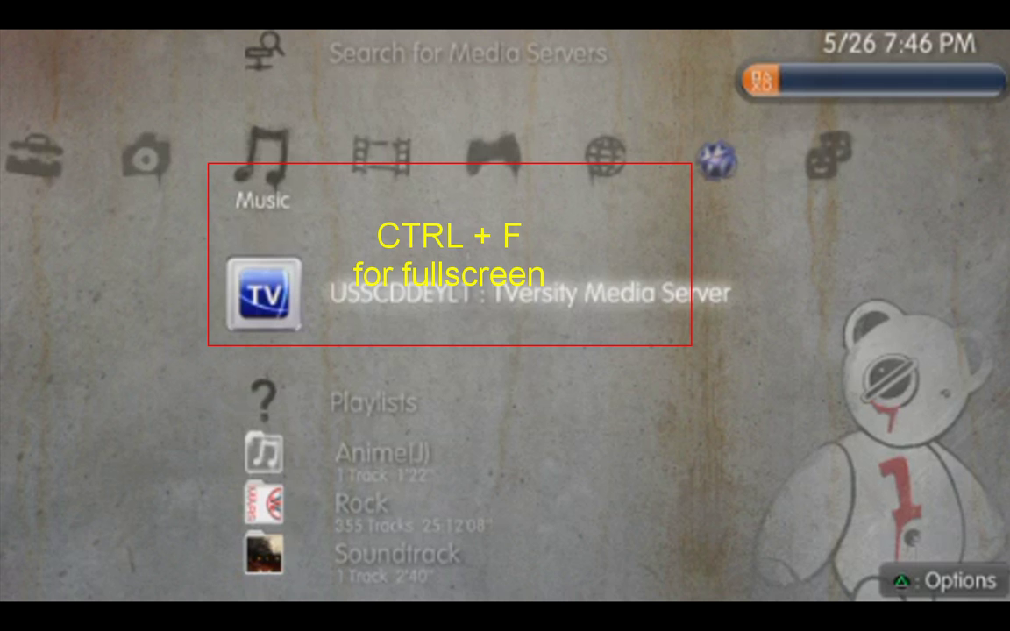
key("Right")
key("Right")
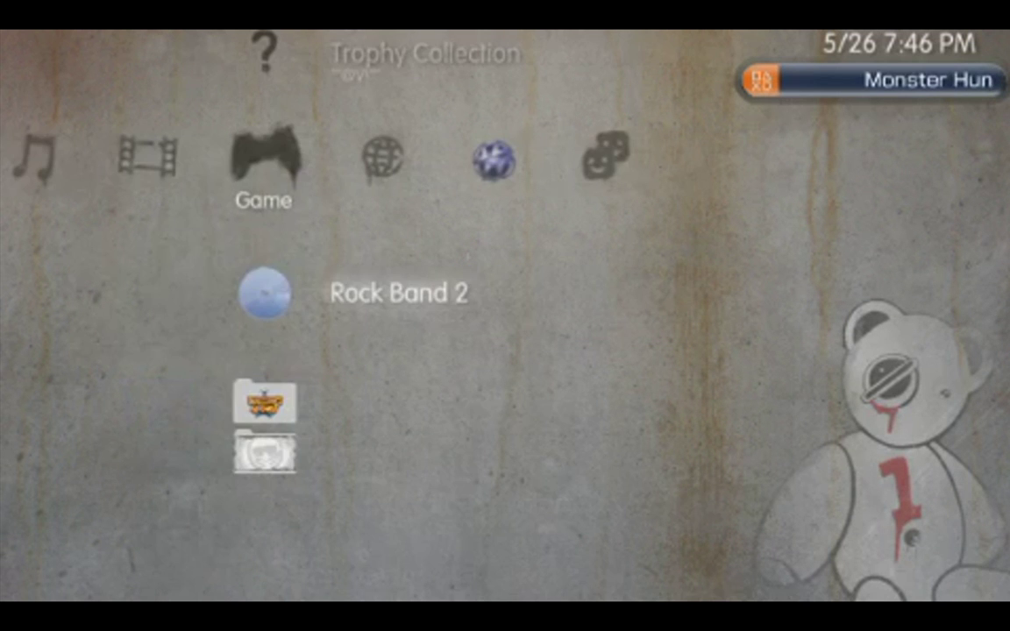
key("Right")
key("Left")
key("Down")
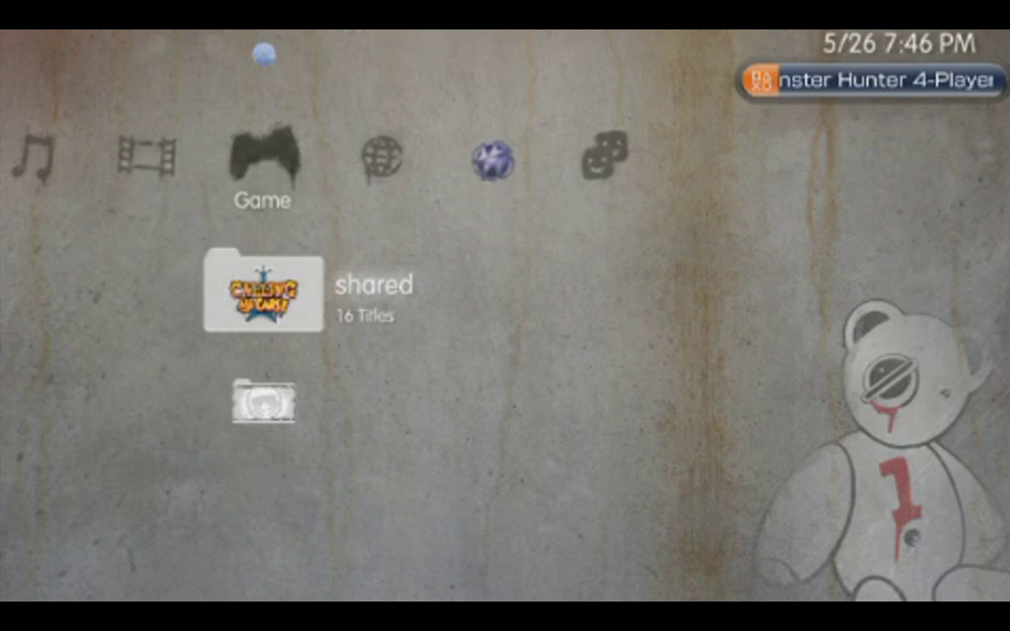
key("Right")
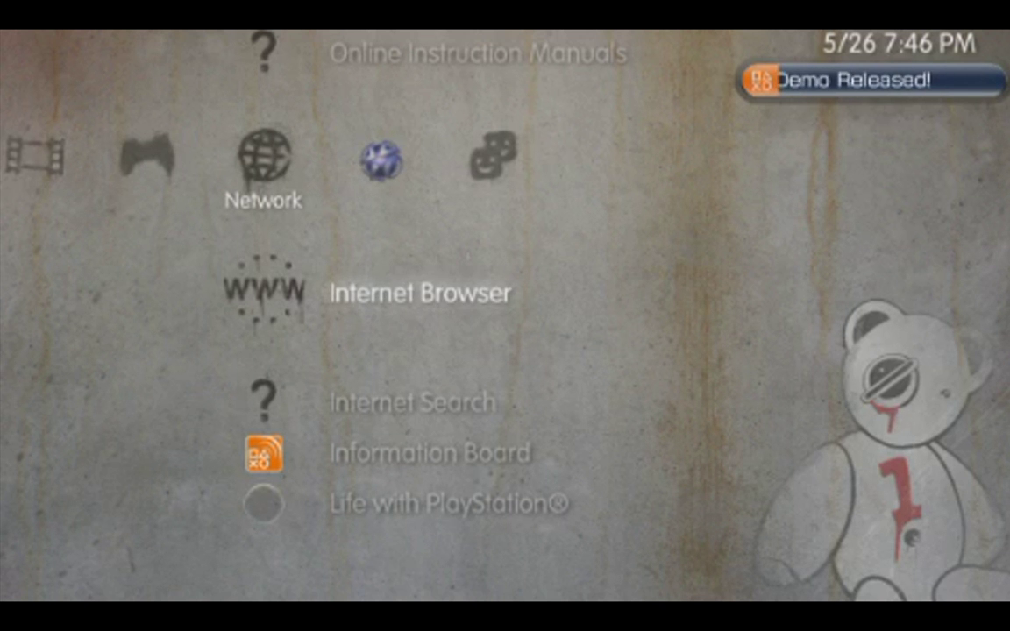
key("Right")
key("Right")
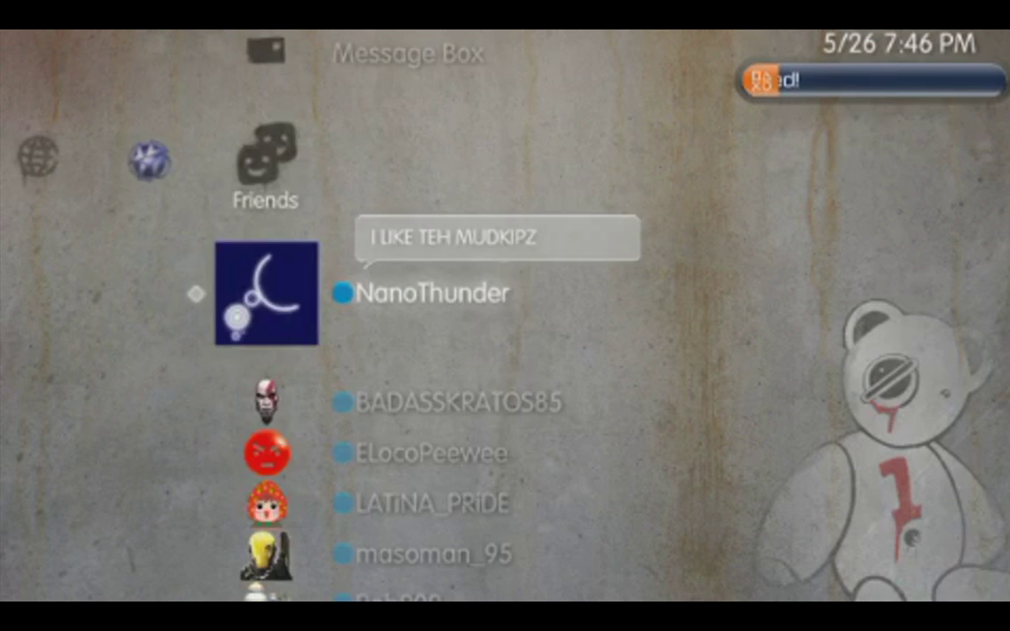
key("Down")
key("Down")
key("Down")
key("Down")
key("Down")
key("Left")
key("Down")
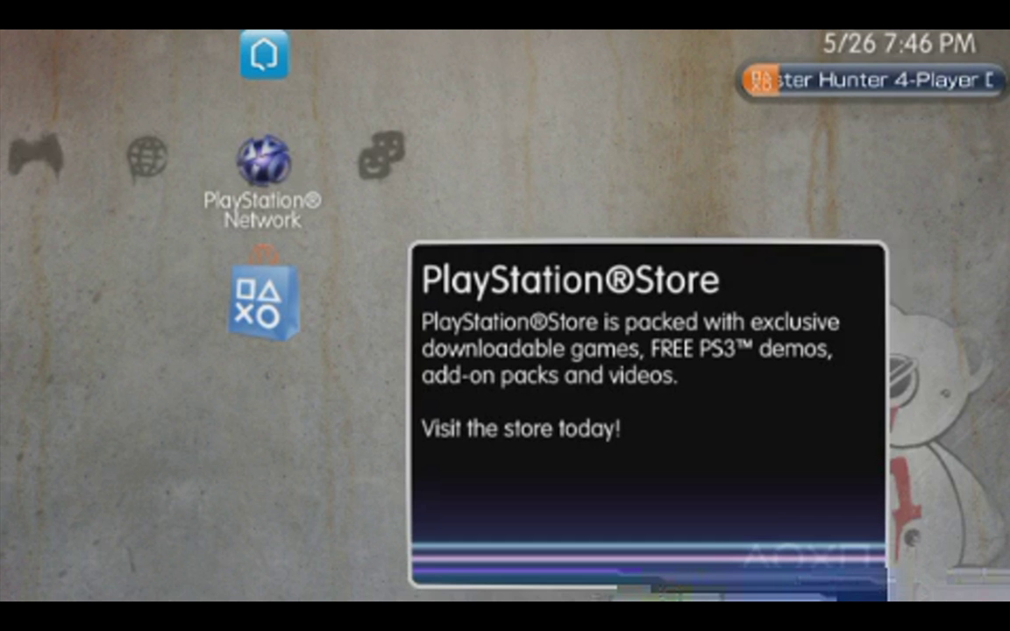
key("Left")
key("Left")
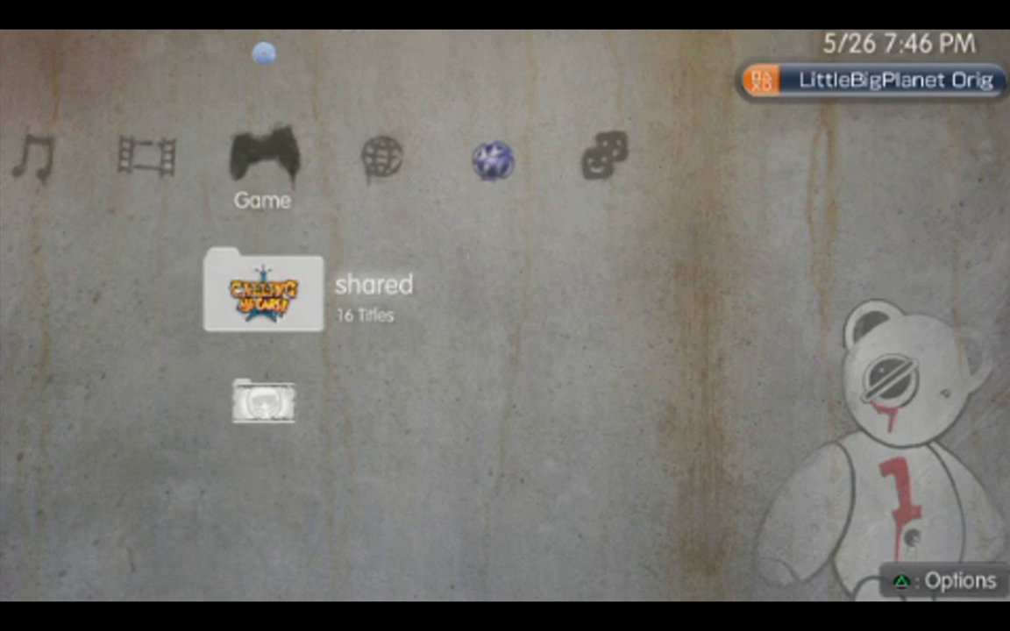
- Return to the Friends column and open the first friend's profile card
key("Up")
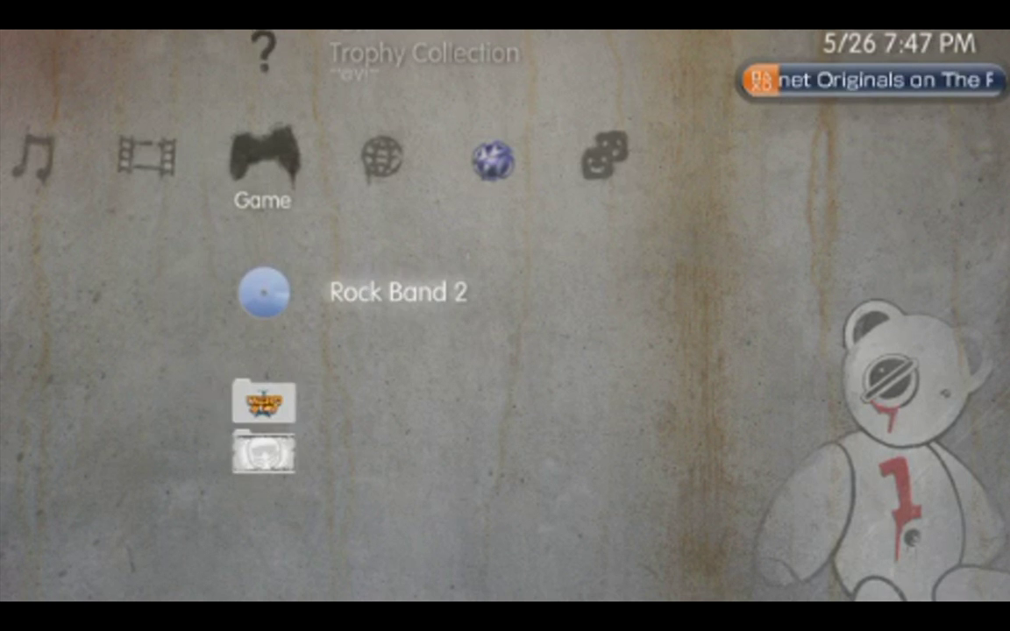
key("Right")
key("Right")
key("Right")
key("Up")
key("Up")
key("Up")
key("Up")
key("Up")
key("Up")
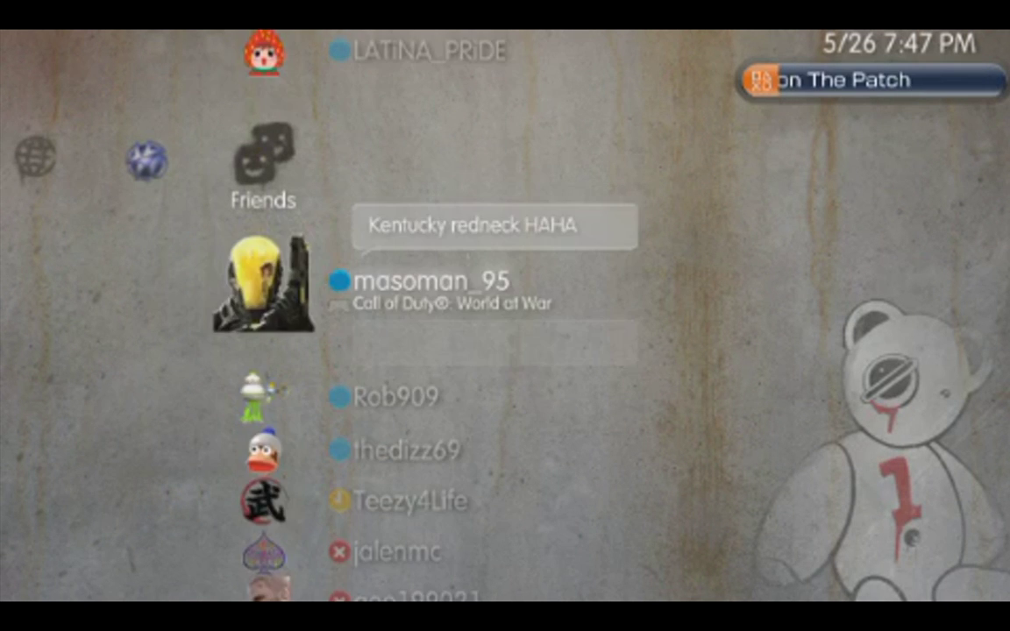
key("Down")
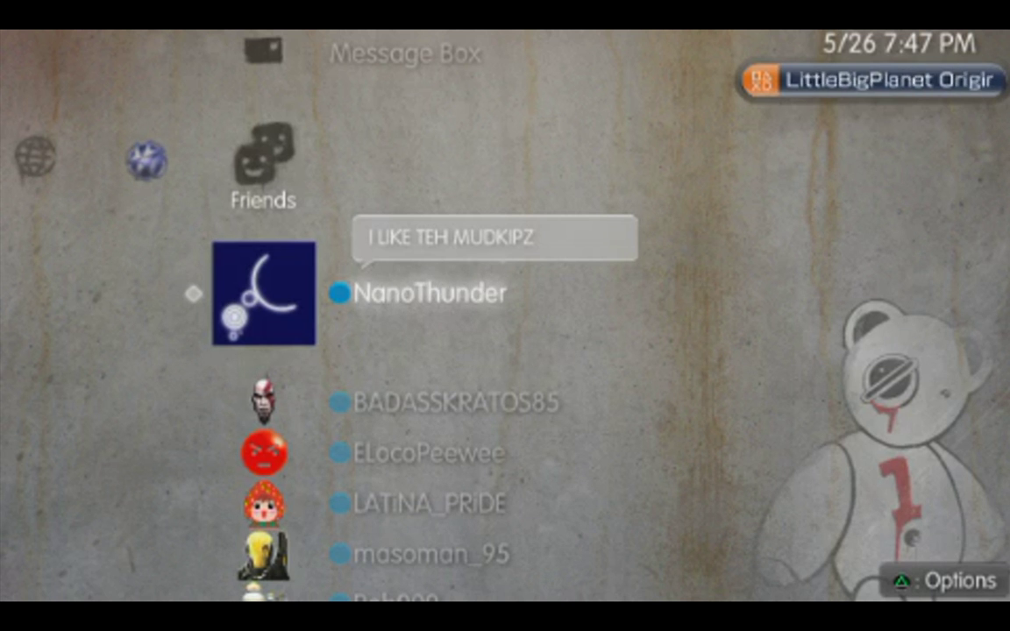
key("Return")
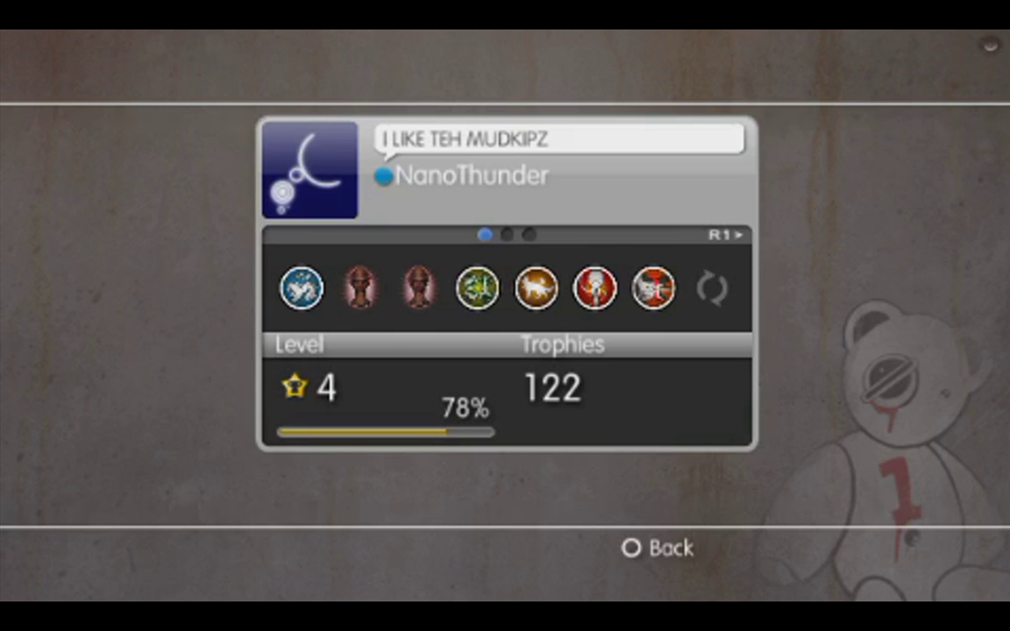
- Close the profile card and turn off the PS3 via Users > Turn Off System
key("Escape")
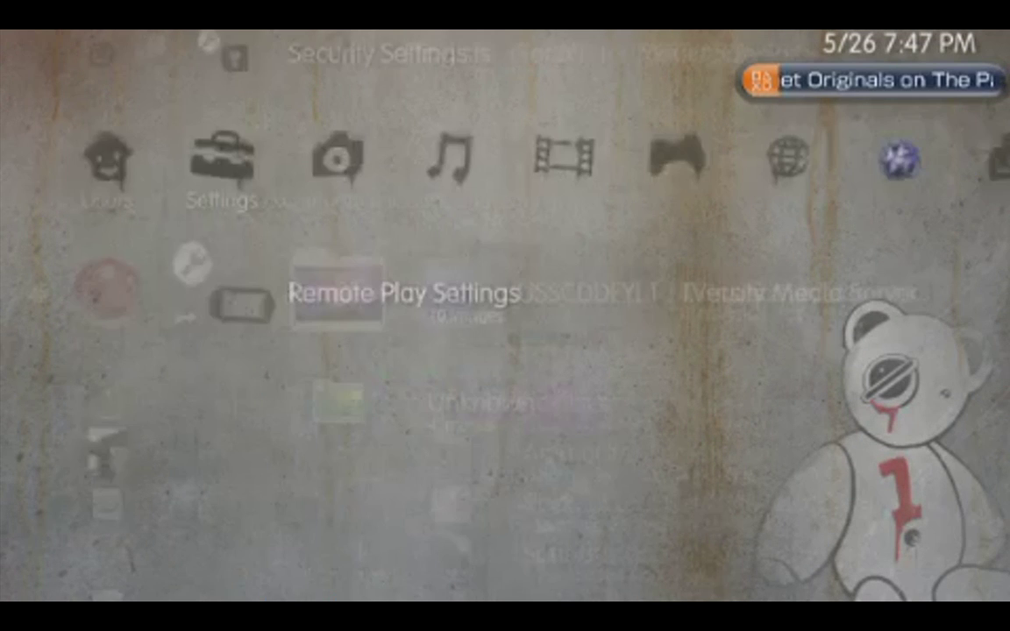
key("Up")
key("Up")
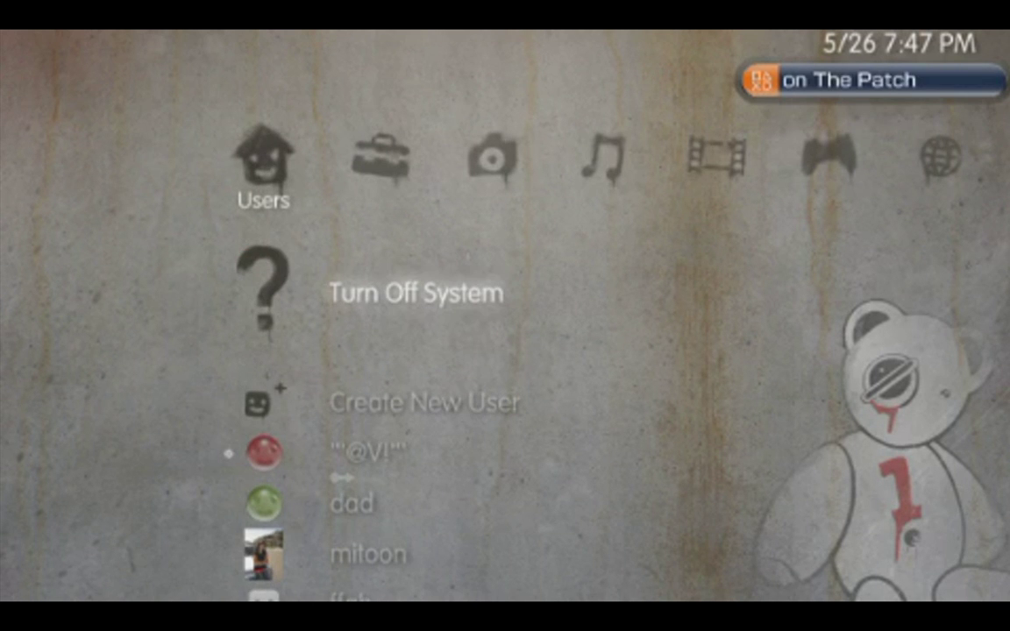
key("Return")
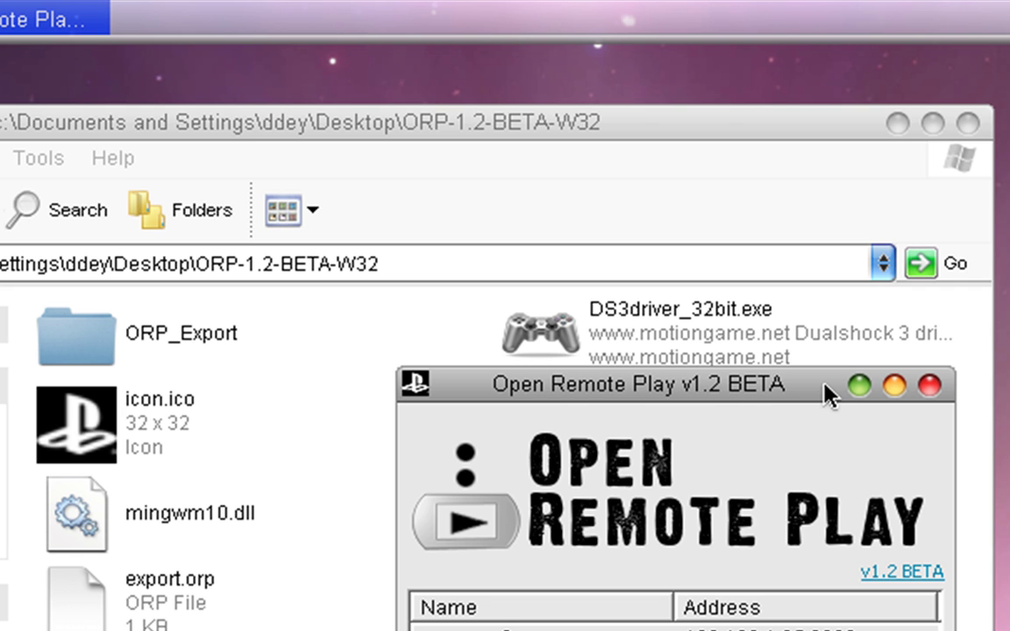
- Reposition the Open Remote Play window up and to the left, over the ORP-1.2-BETA-W32 folder
left_click_drag(824, 383, 823, 317)
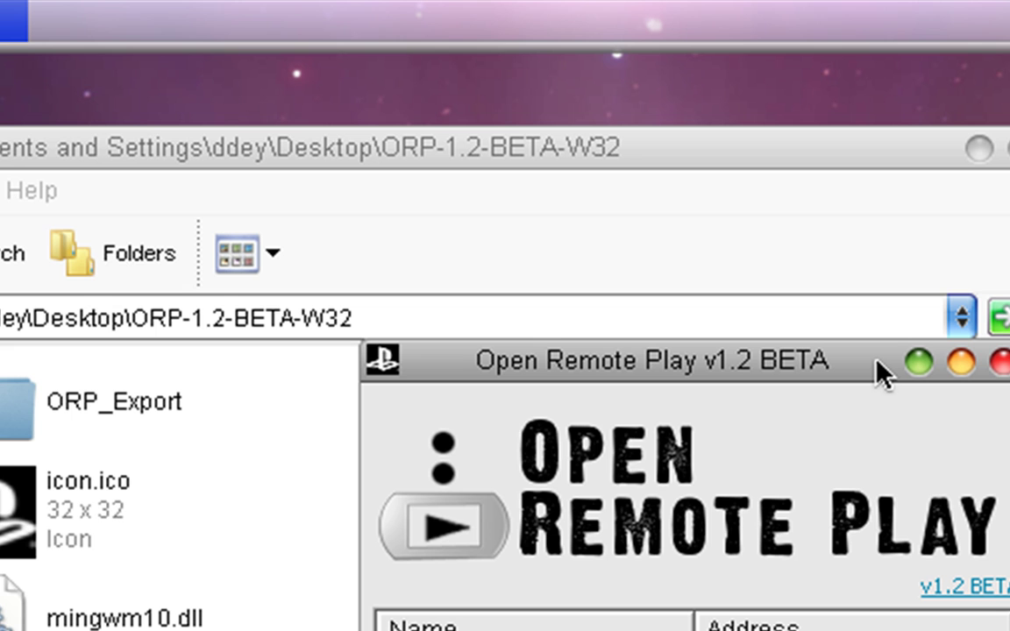
left_click_drag(875, 360, 639, 362)
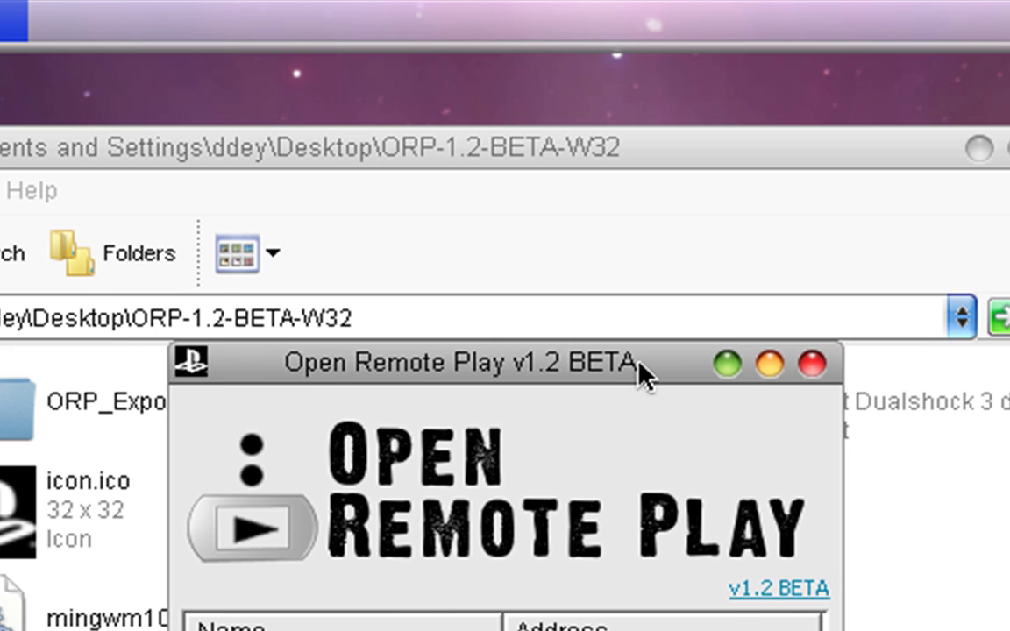